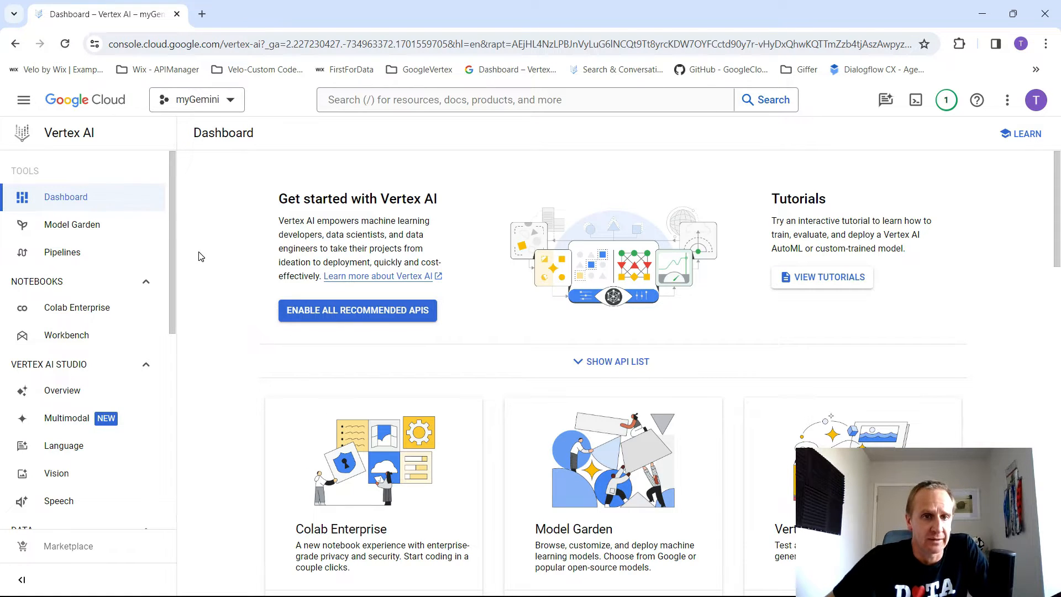
- Open the Cloud Storage bucket list and dismiss the promotional and security cards above it
left_click(23, 101)
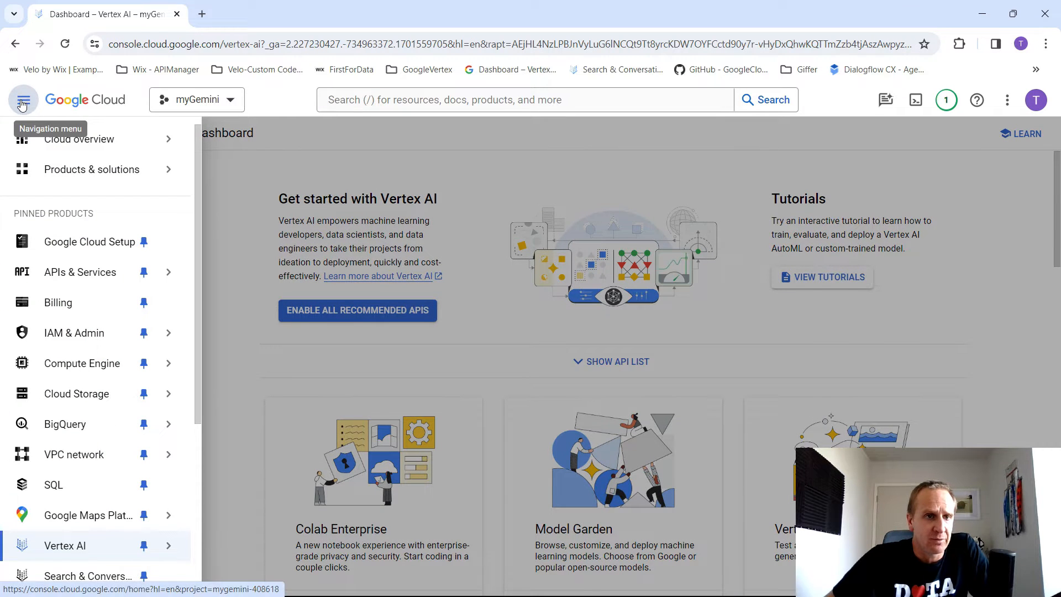
mouse_move(79, 406)
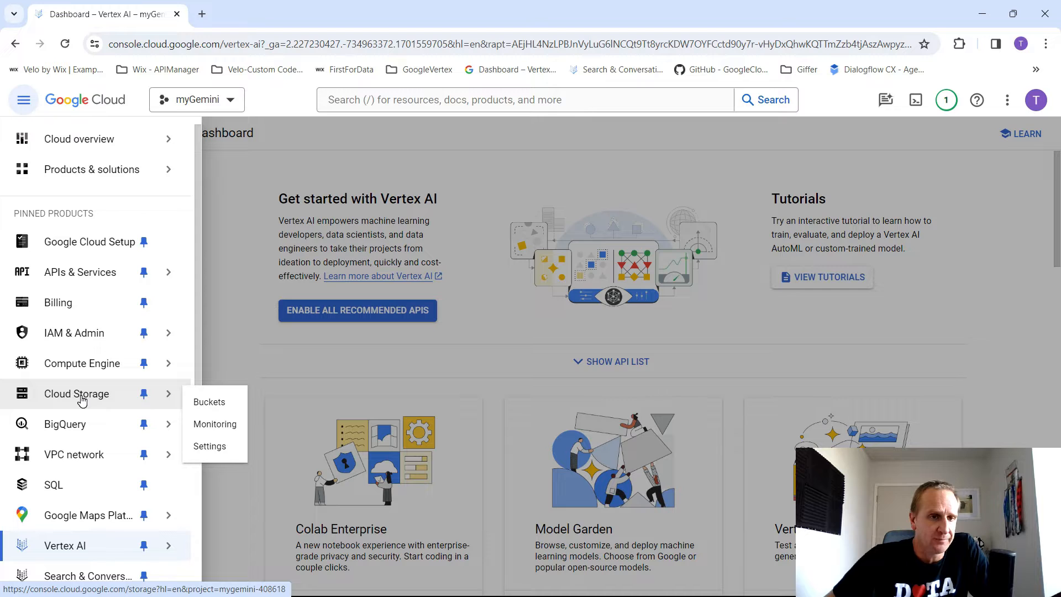
left_click(82, 400)
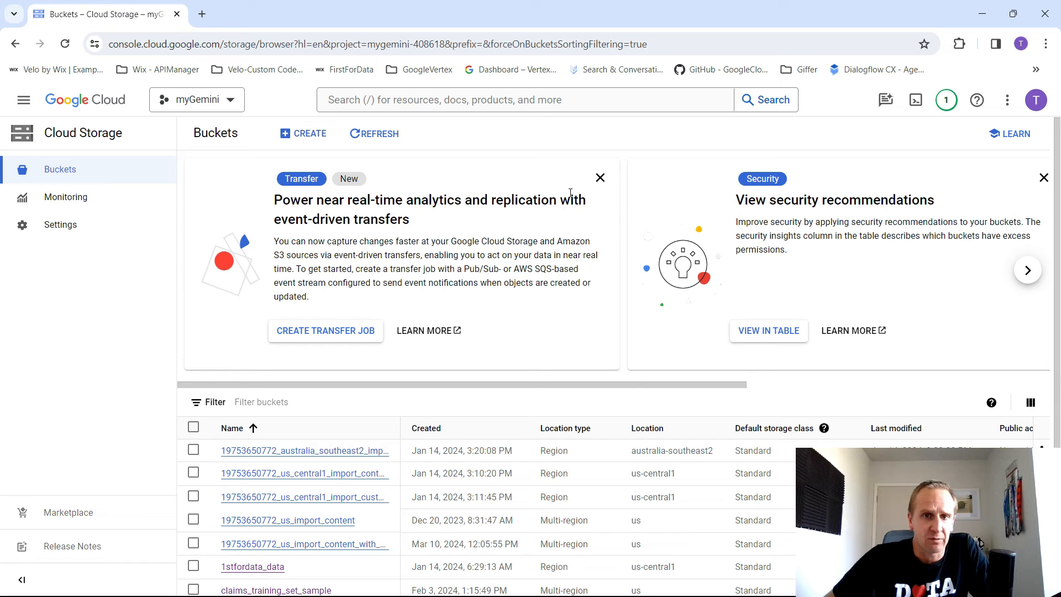
left_click(601, 180)
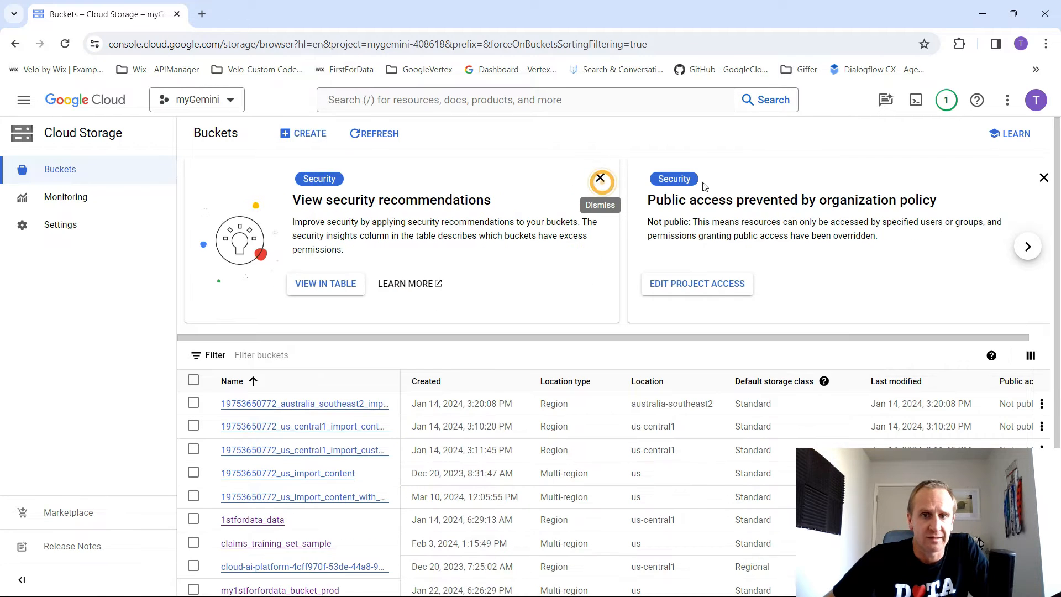
left_click(599, 179)
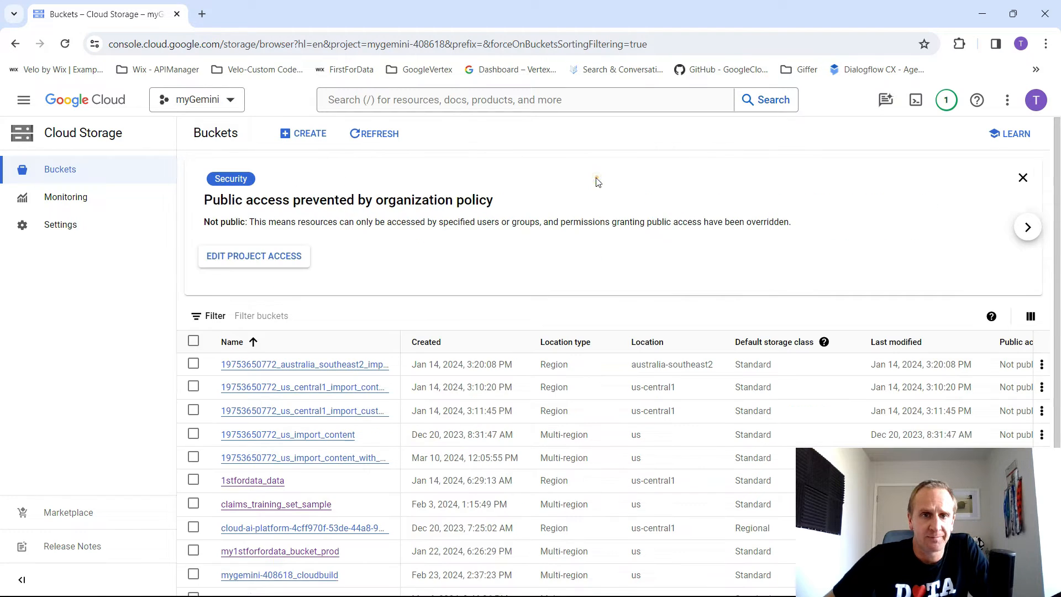
left_click(1023, 177)
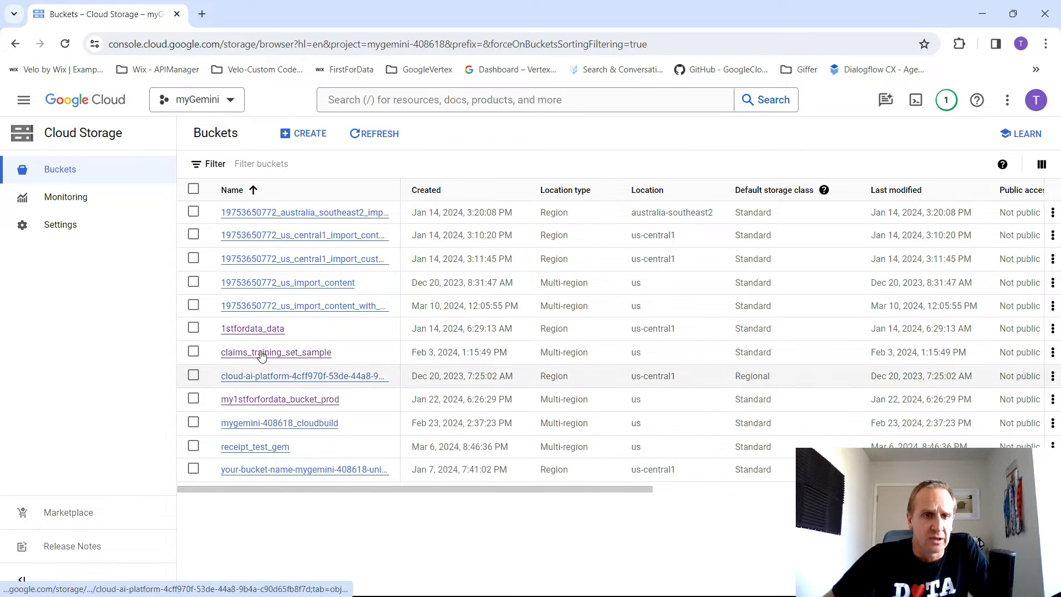
- Create a new storage bucket named my_demo_bucket_data with the default location, storage class and access settings
left_click(295, 136)
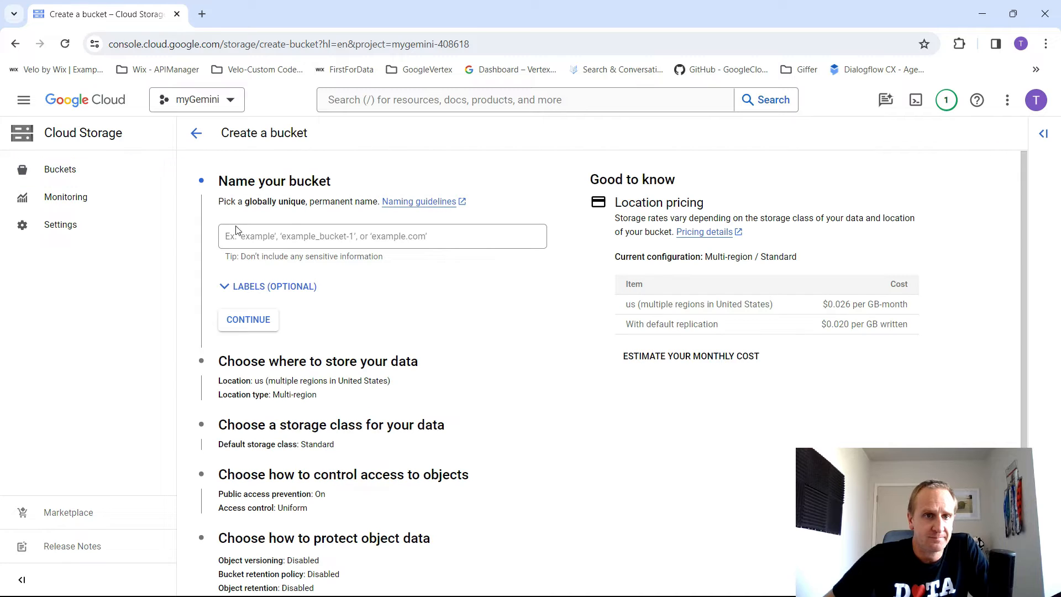
left_click(263, 238)
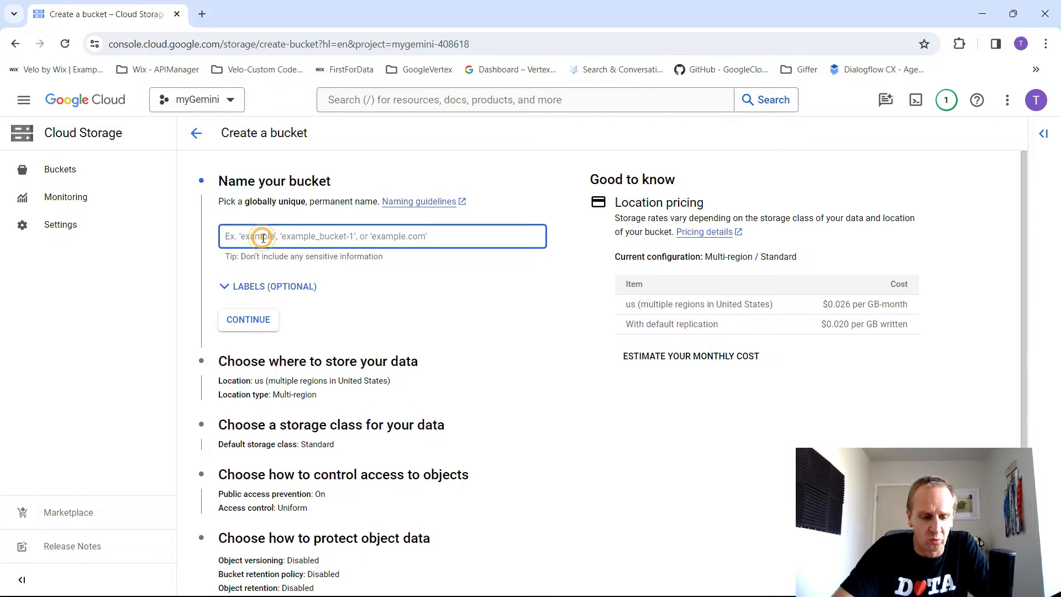
type("my_demo_bucket_data")
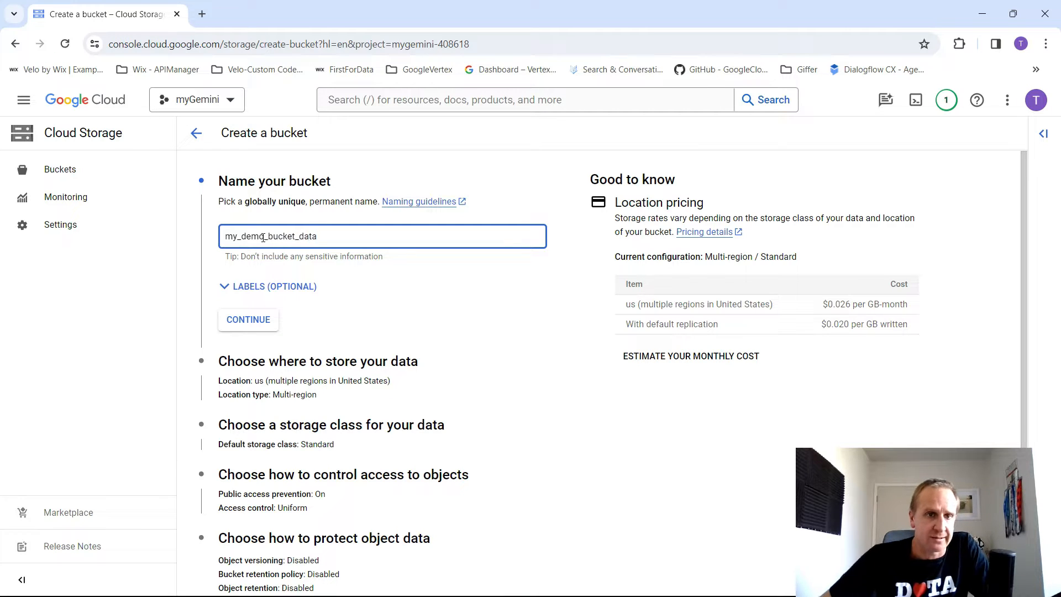
left_click(257, 323)
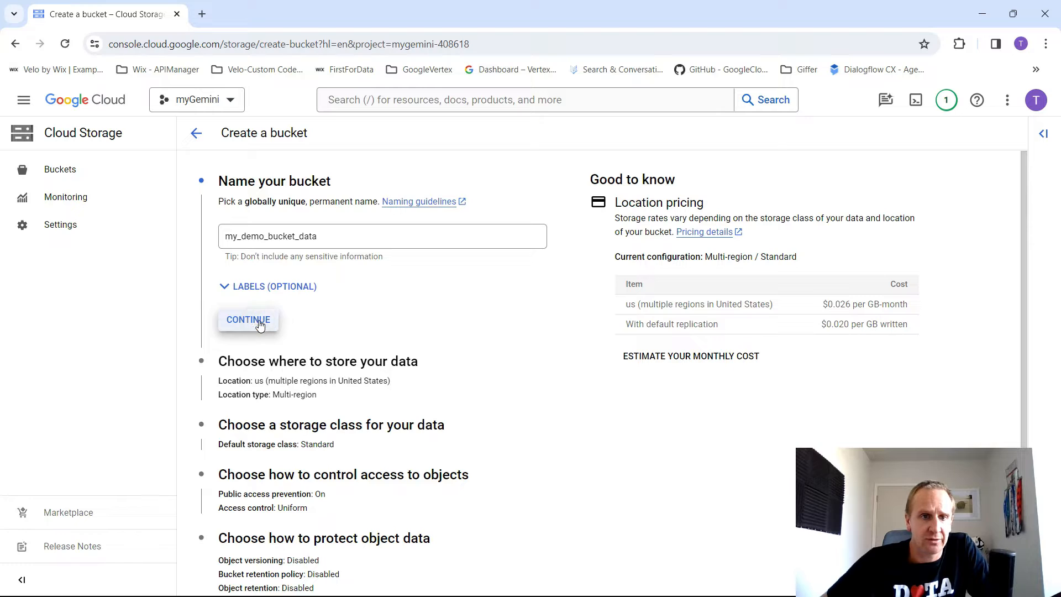
mouse_move(818, 306)
left_mouse_down()
mouse_move(904, 303)
mouse_move(812, 304)
left_mouse_up()
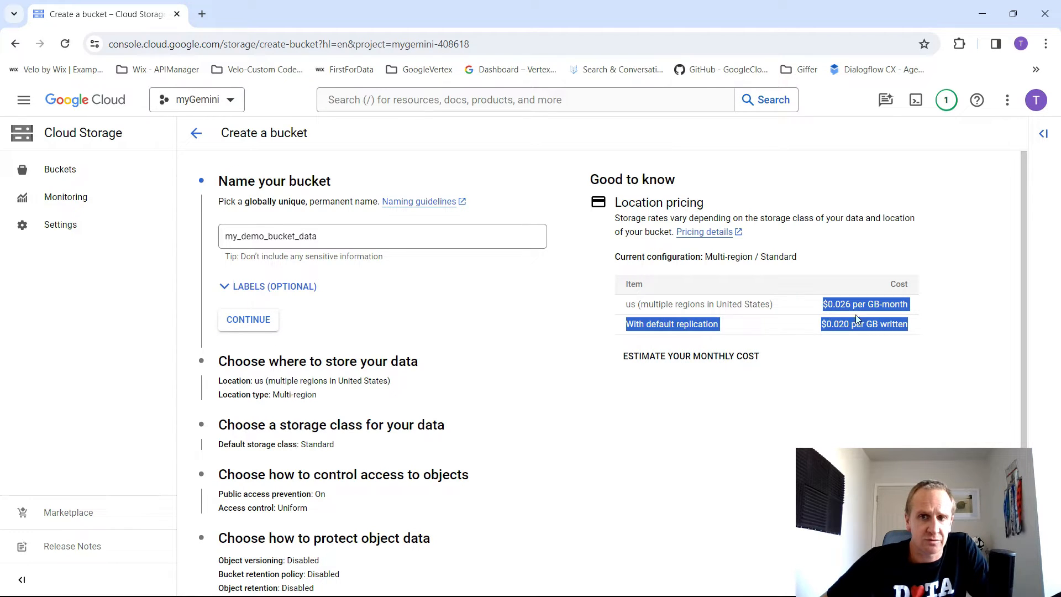
left_click(421, 279)
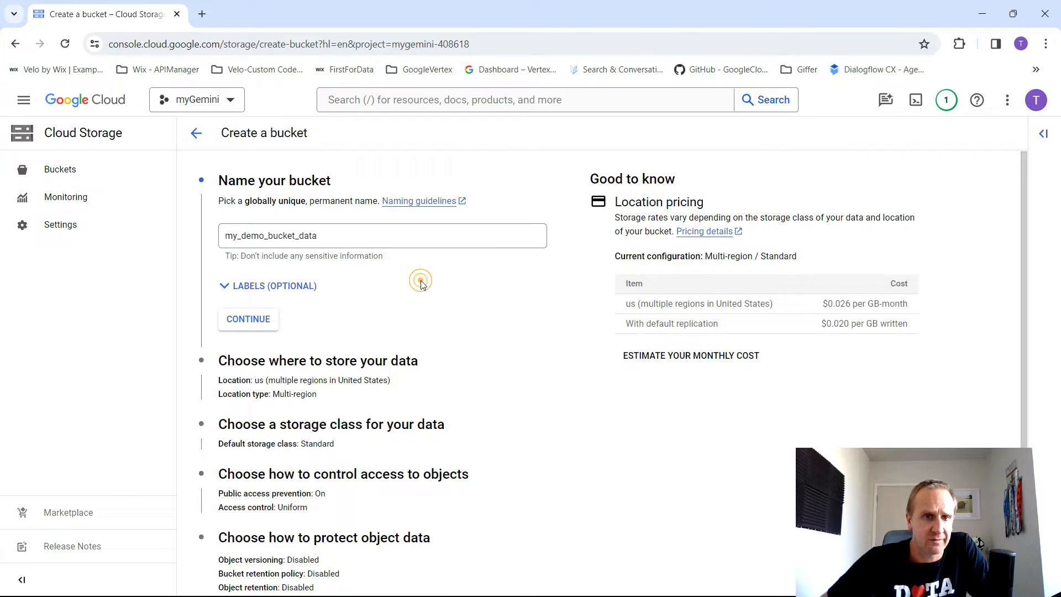
scroll(426, 274, "down", 1)
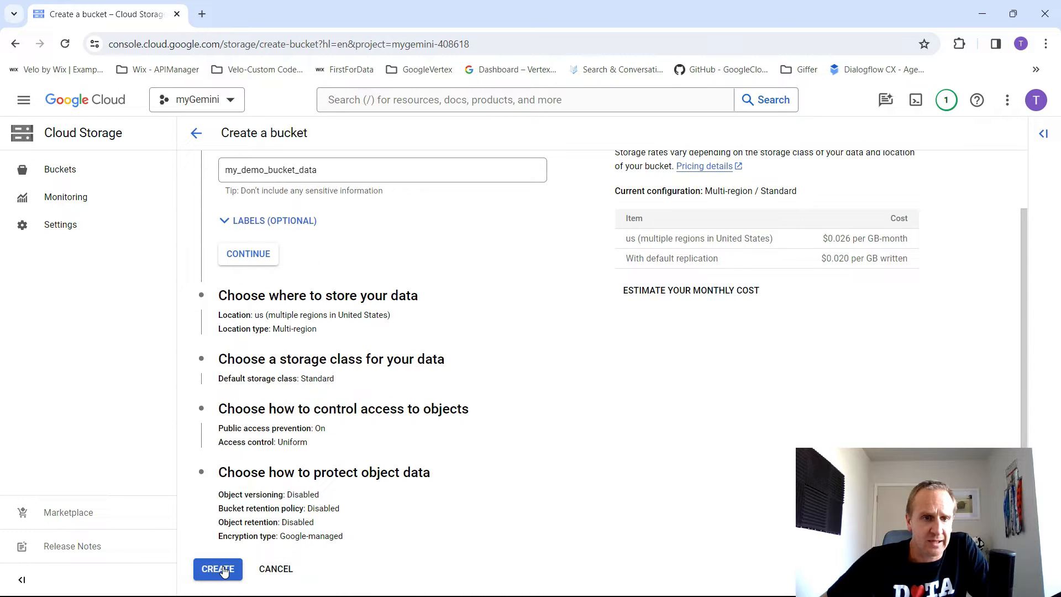
left_click(224, 571)
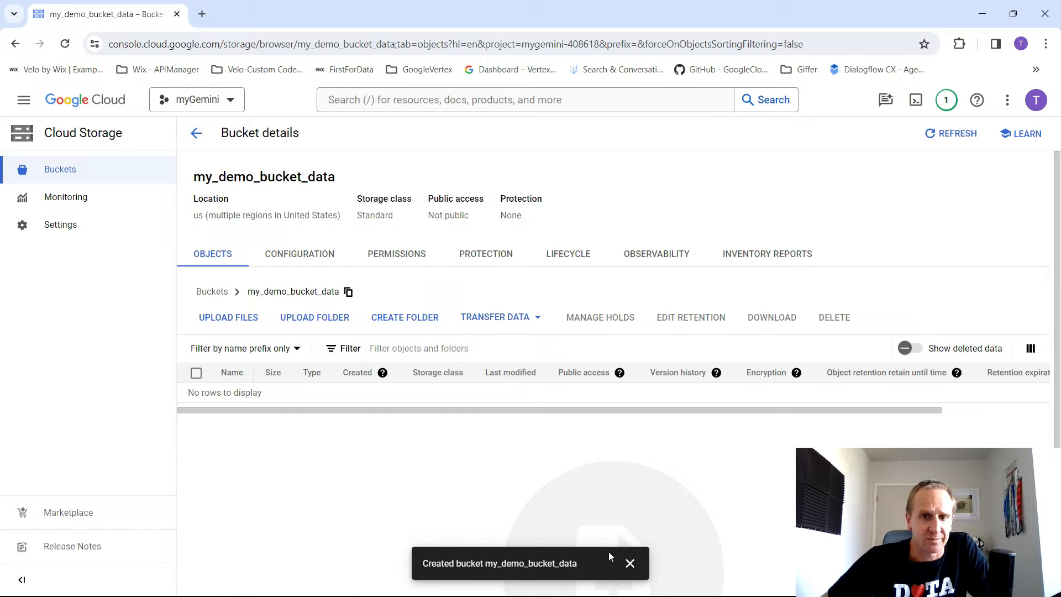
left_click(630, 563)
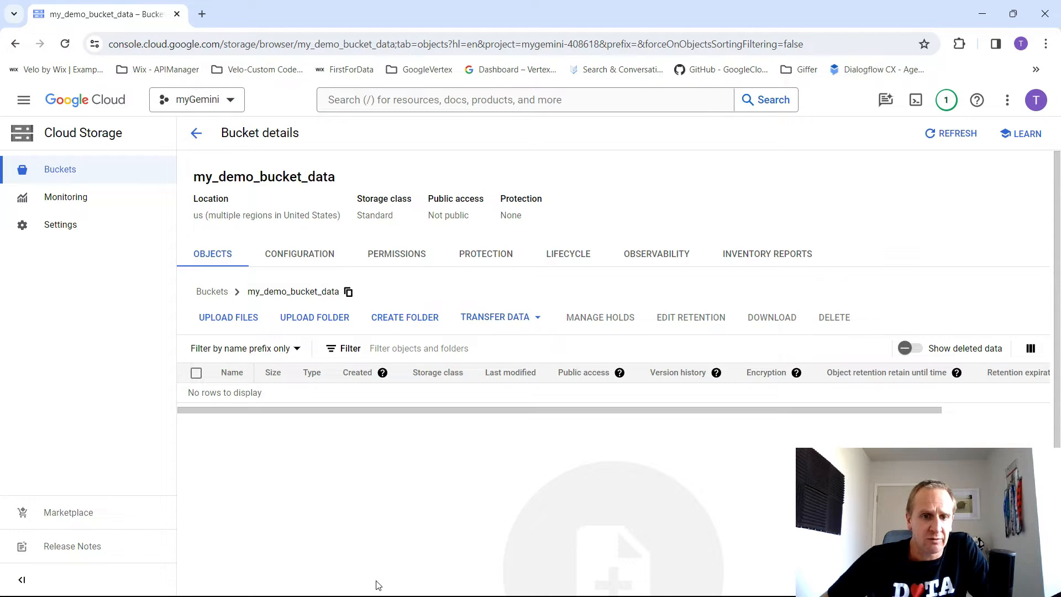
- Switch to Adobe Acrobat, skim the pages of exec_guide_gen_ai.pdf, and return to the bucket details in the browser
key("alt+Tab")
key("alt+Tab")
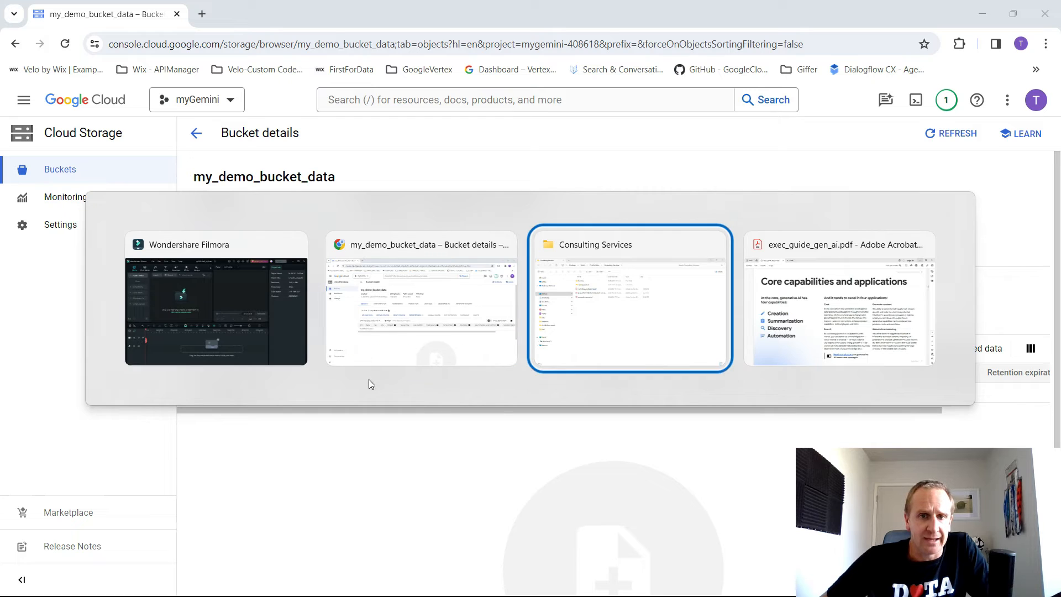
key("alt+Tab")
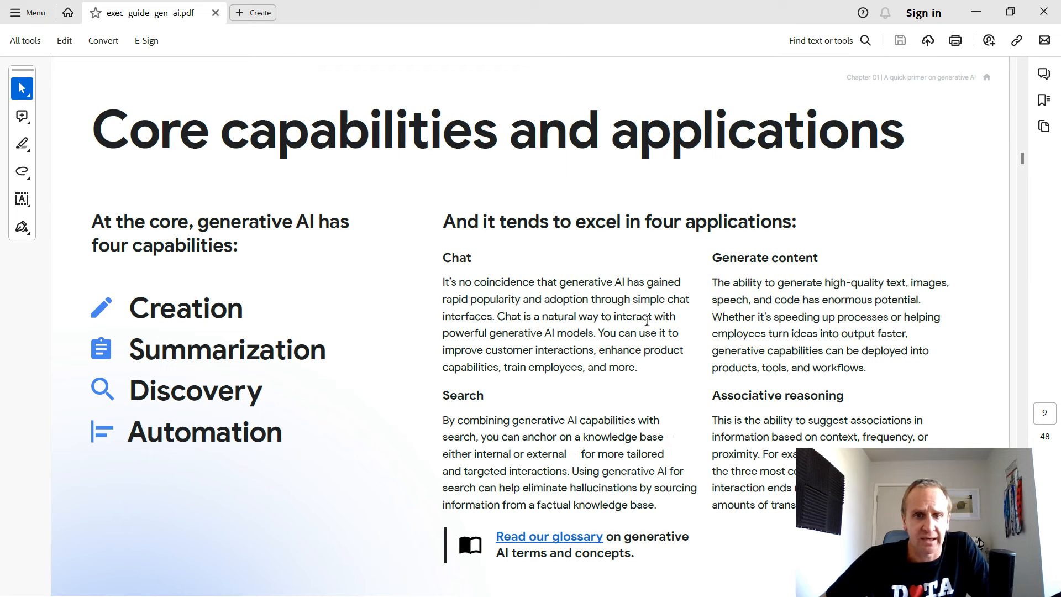
scroll(586, 365, "down", 4)
scroll(575, 364, "up", 9)
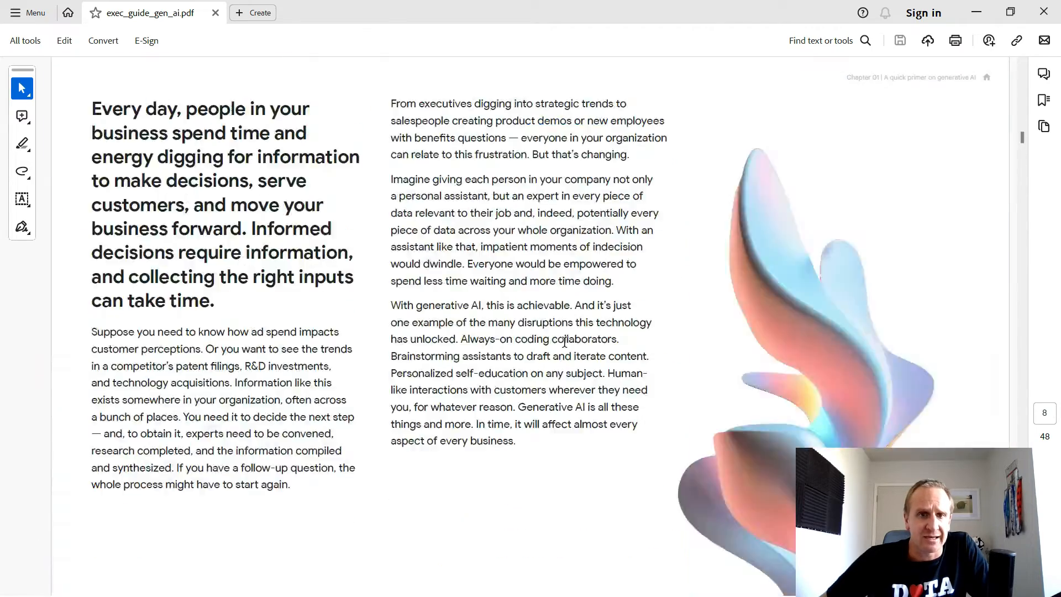
scroll(577, 356, "down", 7)
scroll(577, 353, "down", 10)
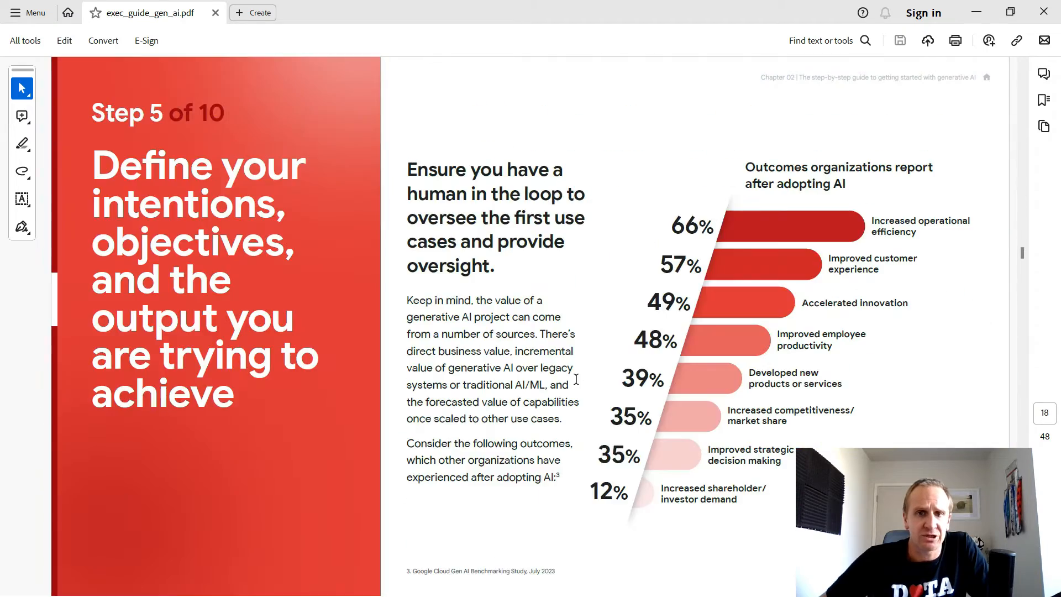
scroll(575, 380, "up", 6)
scroll(574, 379, "up", 5)
scroll(571, 380, "down", 1)
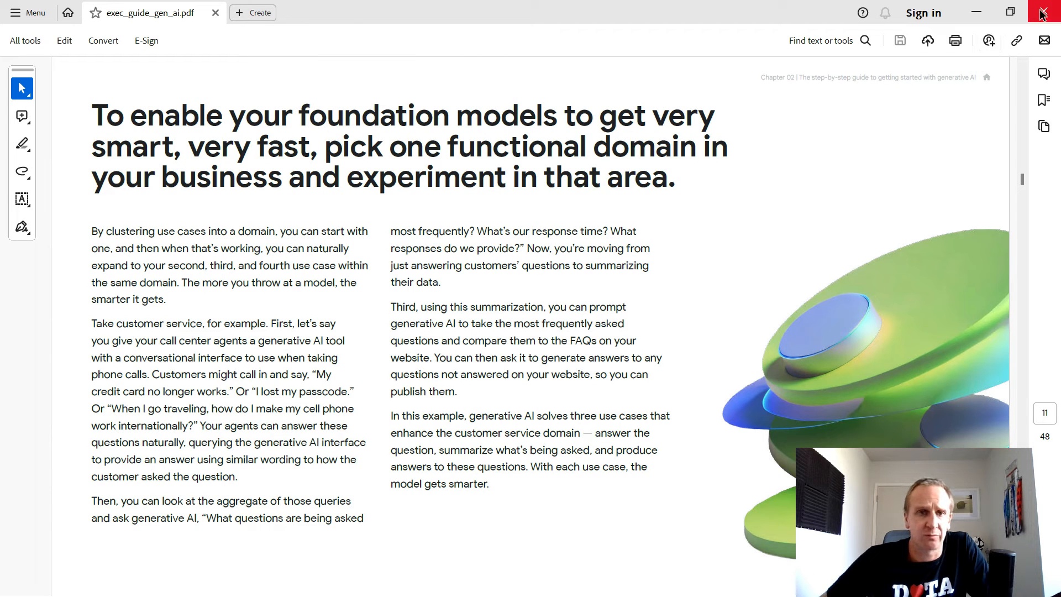
left_click(978, 16)
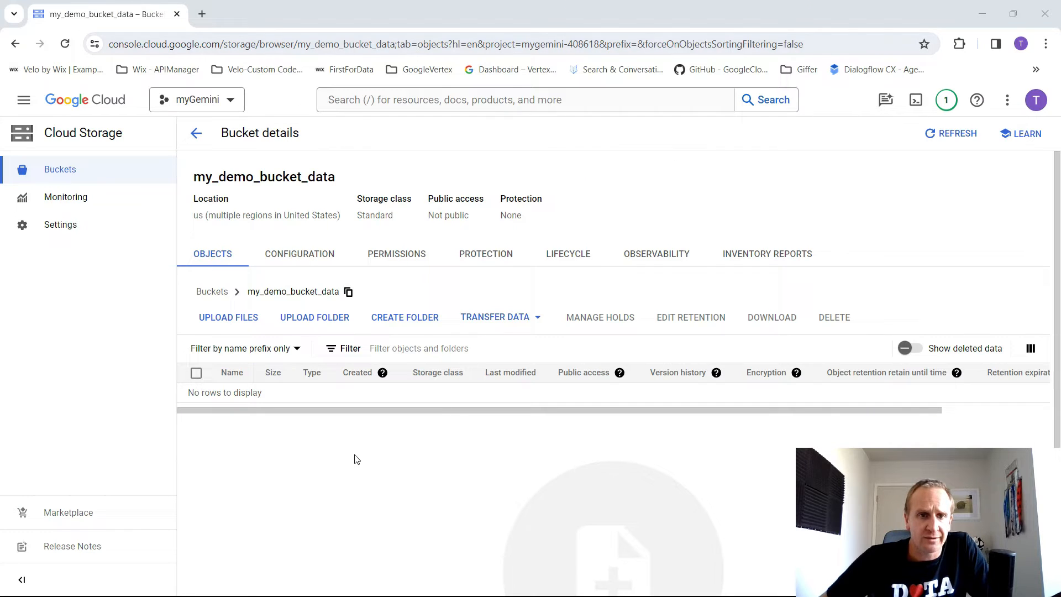
- Upload superior-private-vehicle-policy-wording-2023-24.pdf from the FMG folder and exec_guide_gen_ai.pdf from the Consulting Services folder to the bucket
left_click(246, 317)
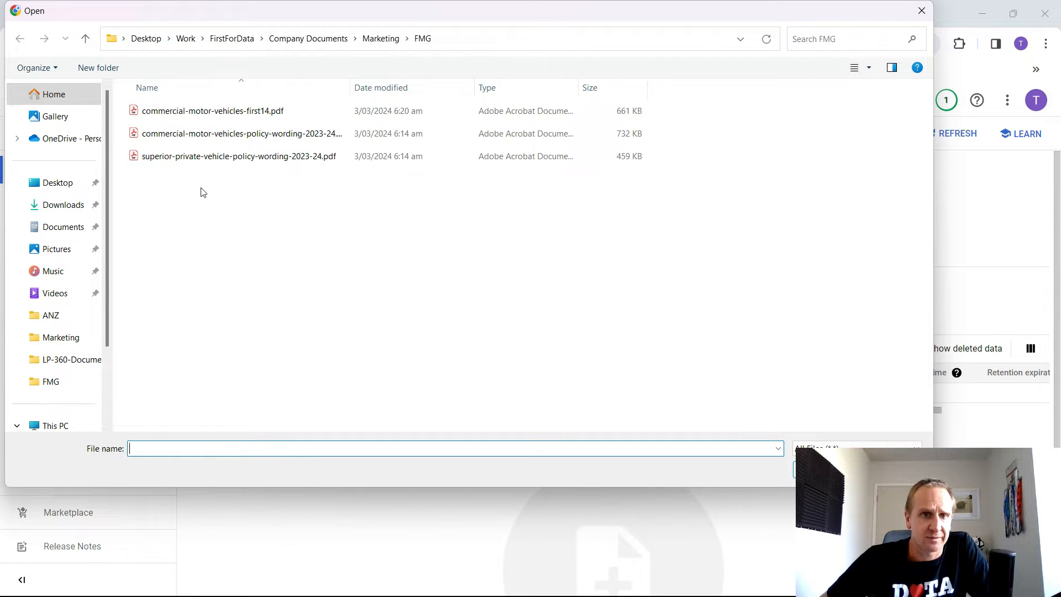
double_click(255, 163)
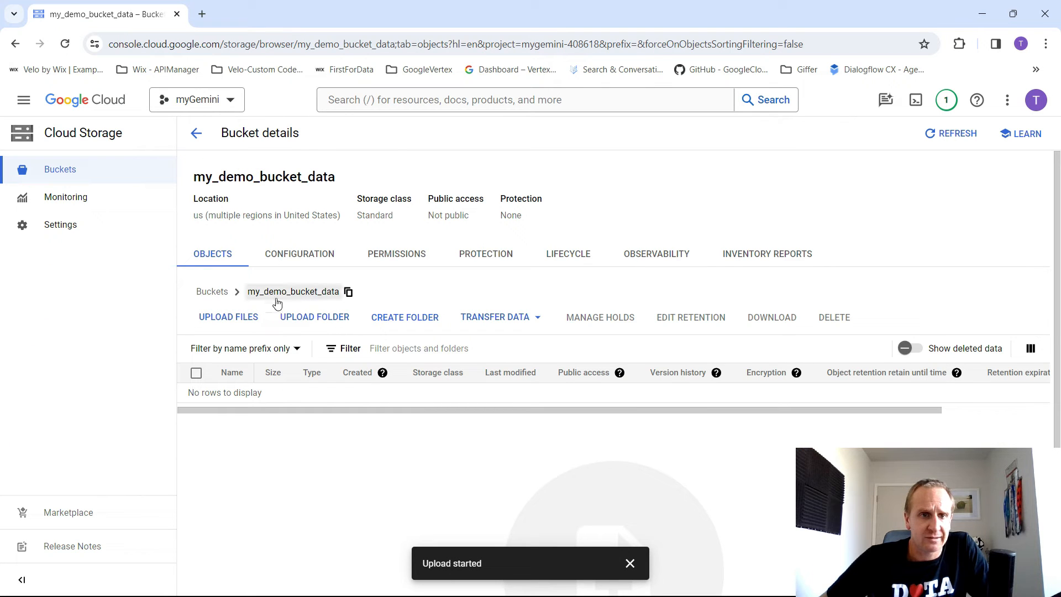
left_click(228, 316)
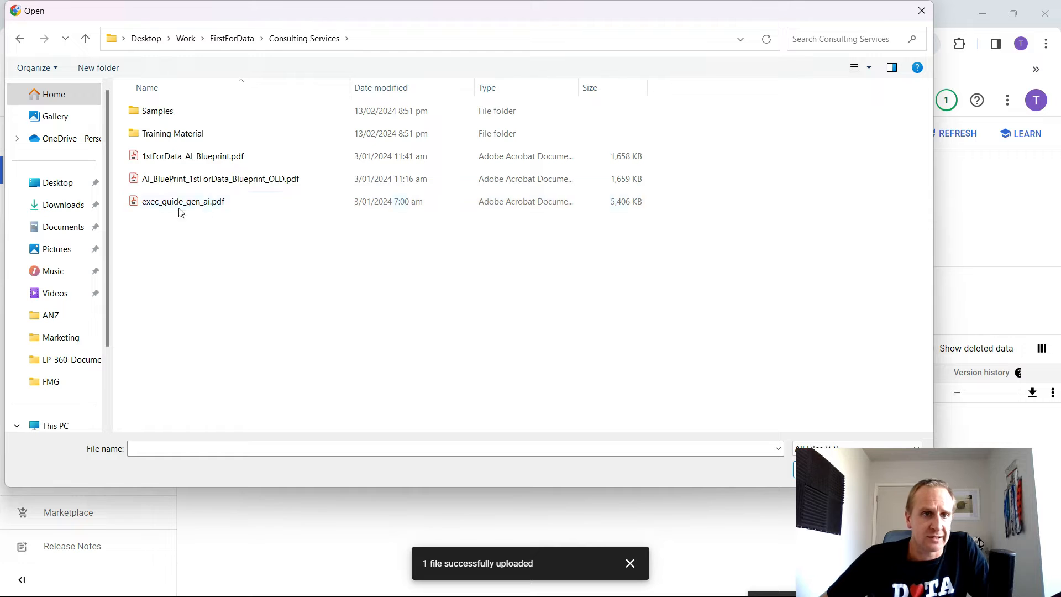
left_click(217, 206)
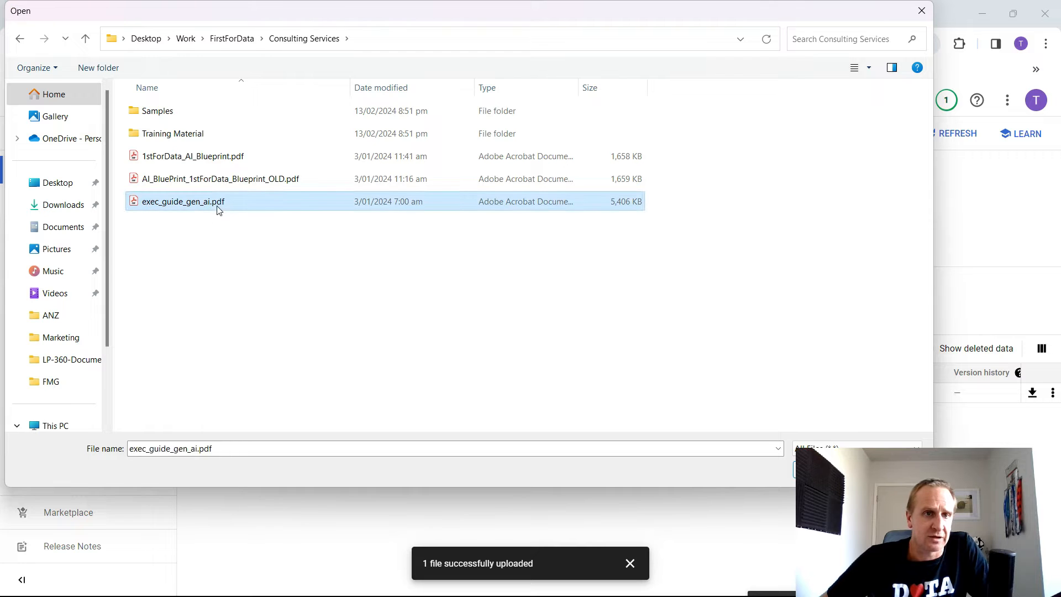
double_click(217, 206)
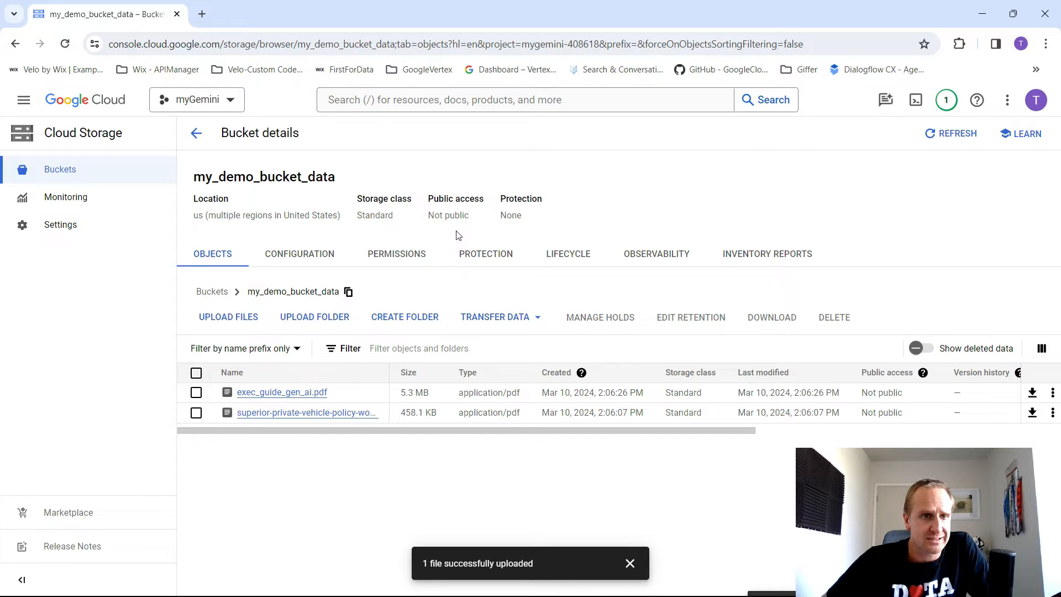
left_click(27, 110)
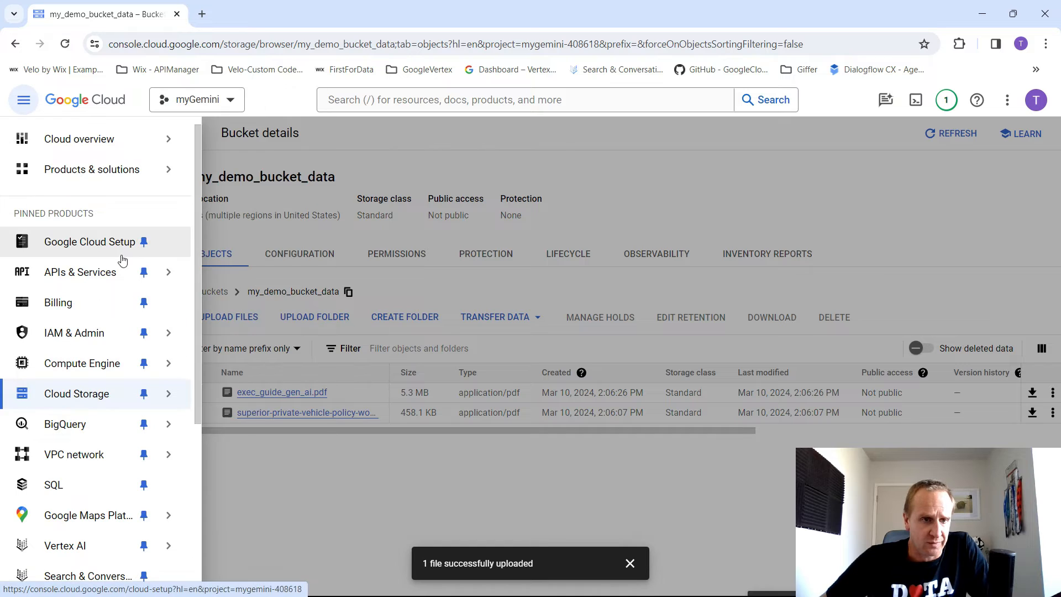
scroll(110, 332, "down", 5)
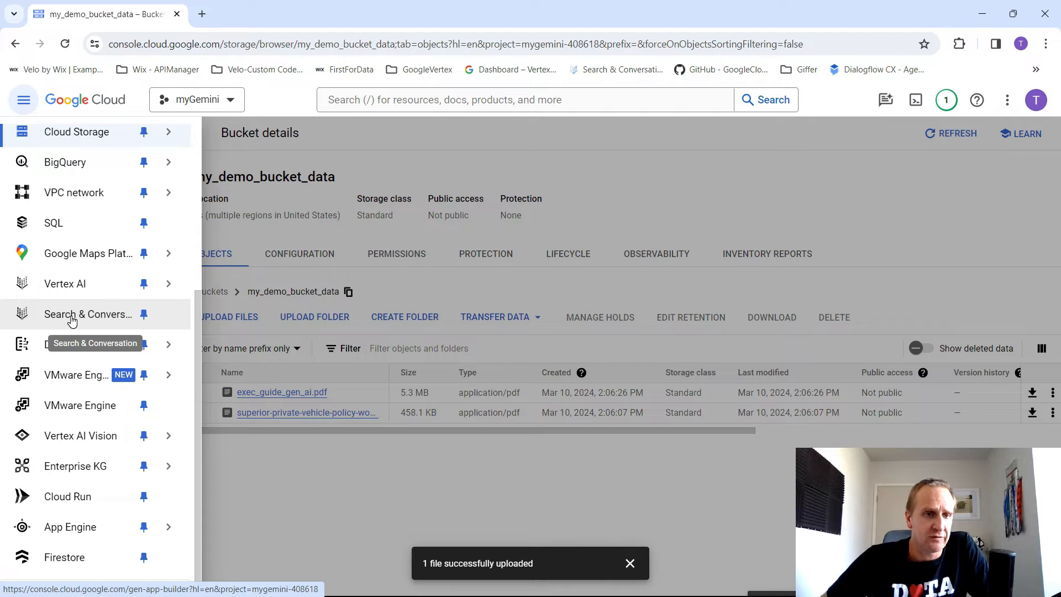
left_click(405, 102)
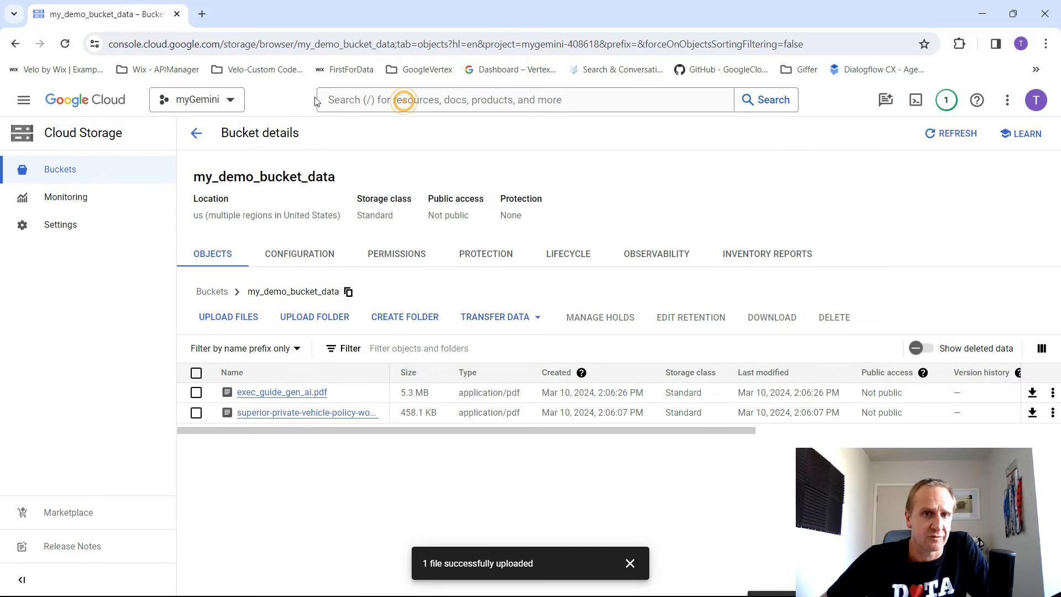
- Search the cloud console for "Search and" and open the Search & Conversation product
left_click(400, 100)
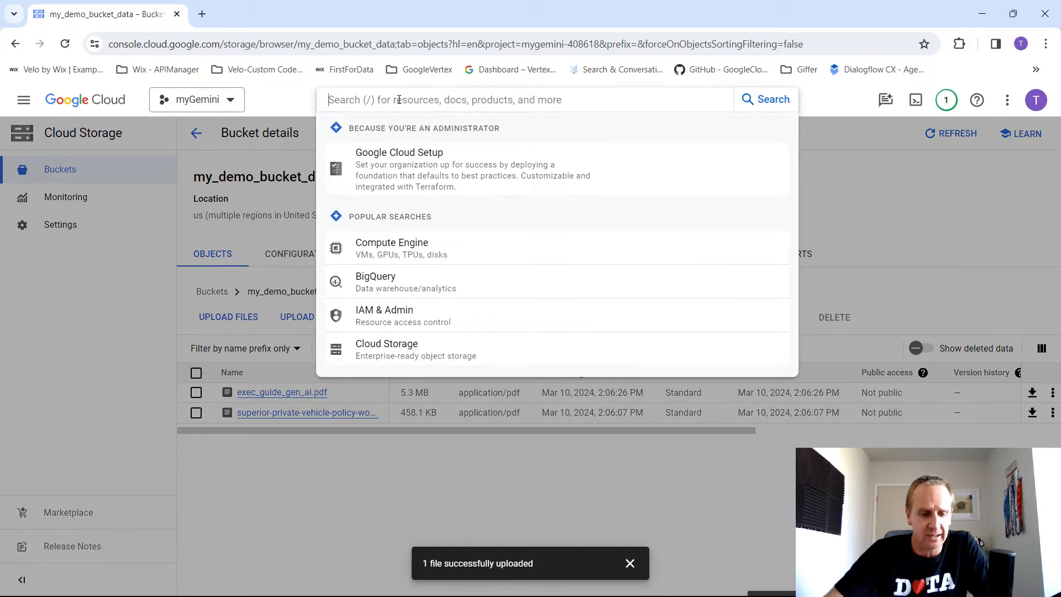
type("Search and")
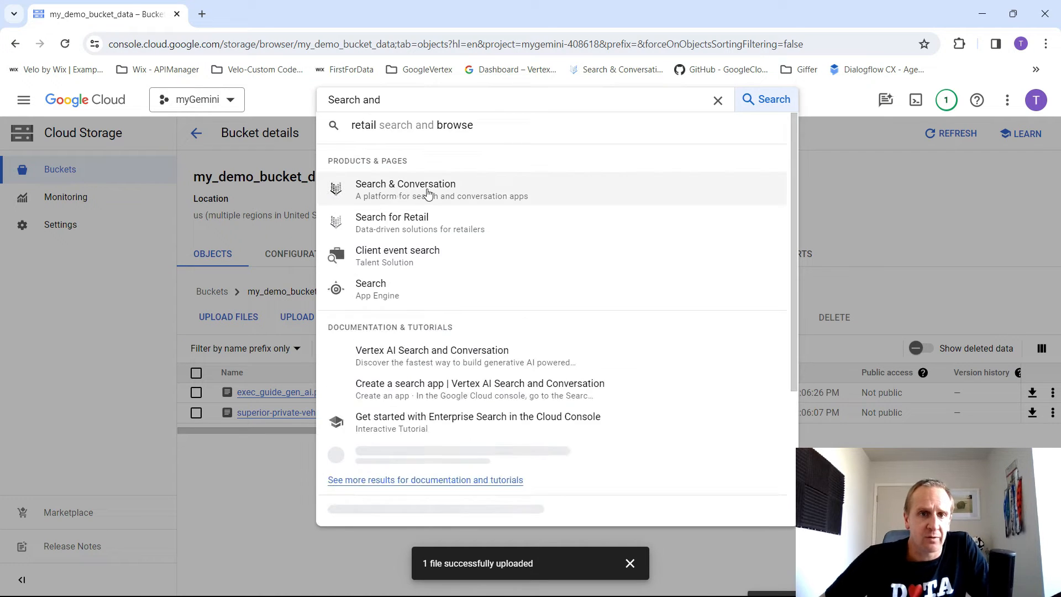
left_click(437, 187)
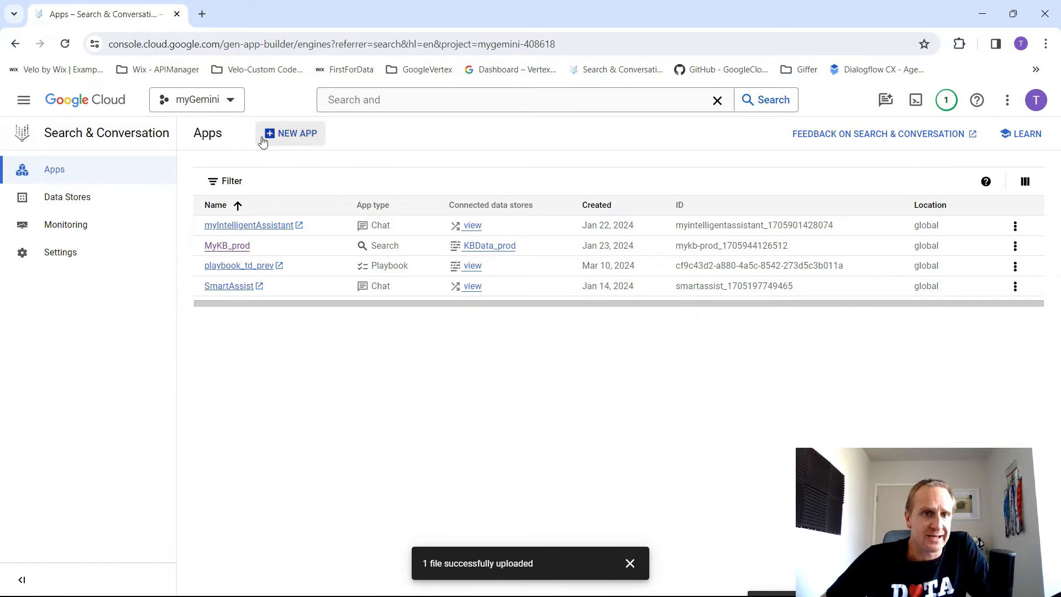
- Start creating a new app and choose Search as its type
left_click(296, 140)
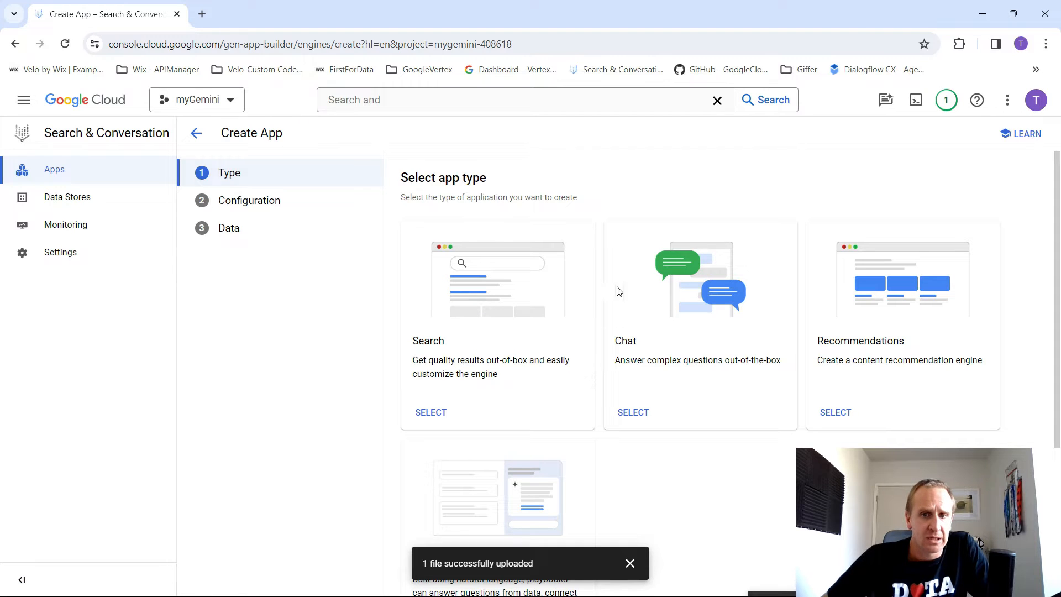
scroll(536, 279, "down", 1)
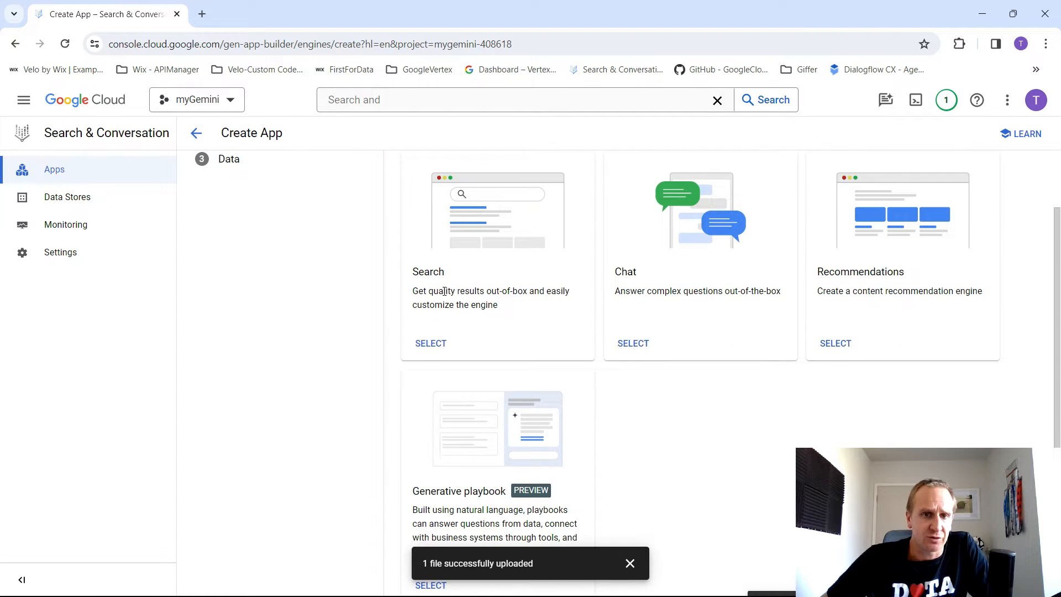
left_click_drag(504, 308, 415, 266)
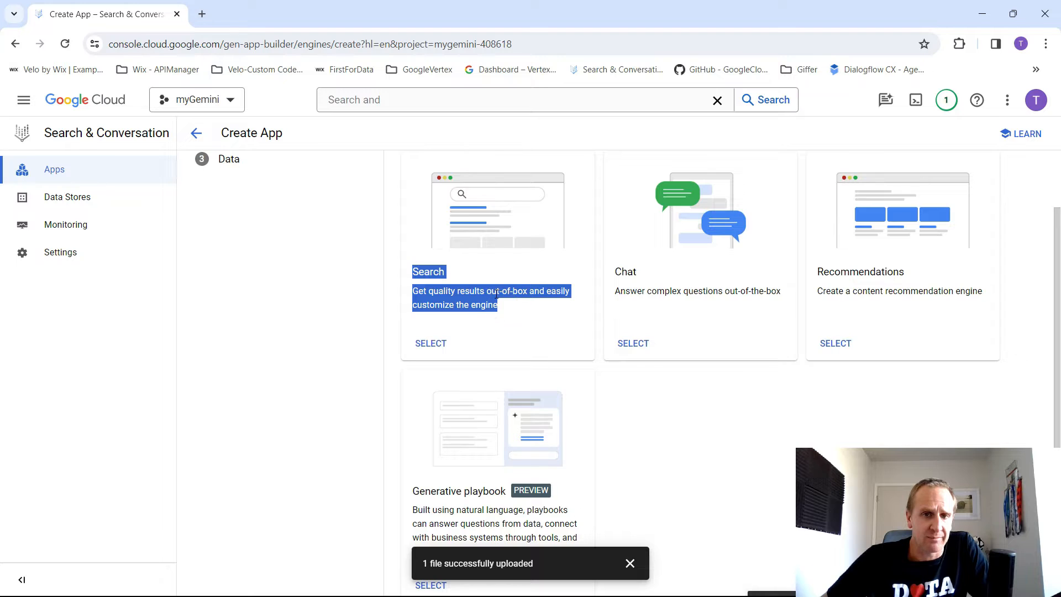
scroll(495, 324, "up", 1)
left_click(630, 563)
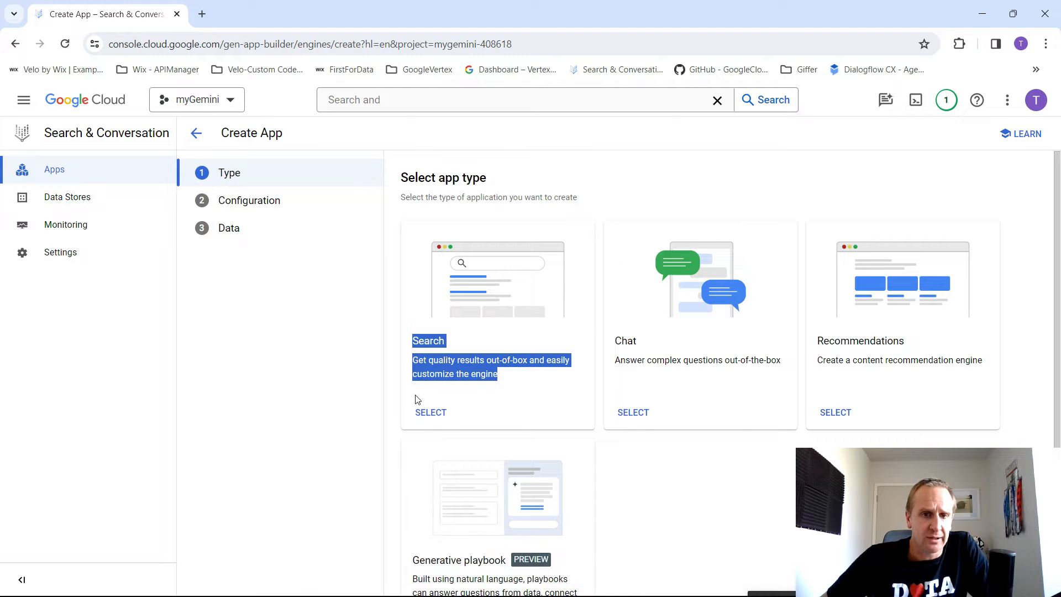
left_click(439, 414)
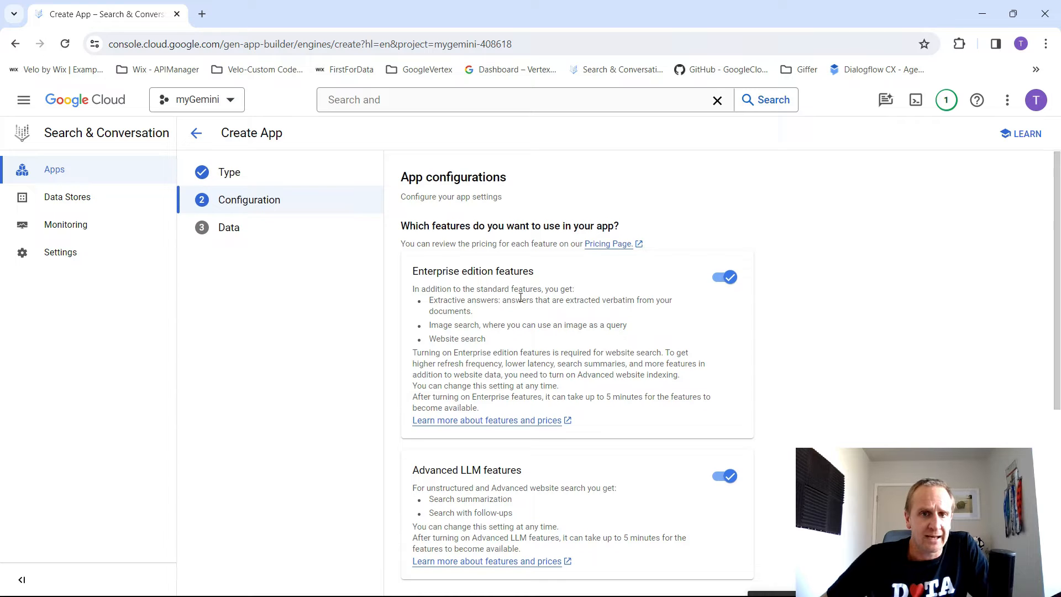
- Keep the Enterprise edition and Advanced LLM features enabled and name the app test_RAG_App_a
scroll(530, 266, "down", 3)
scroll(553, 287, "up", 3)
key("ctrl+plus")
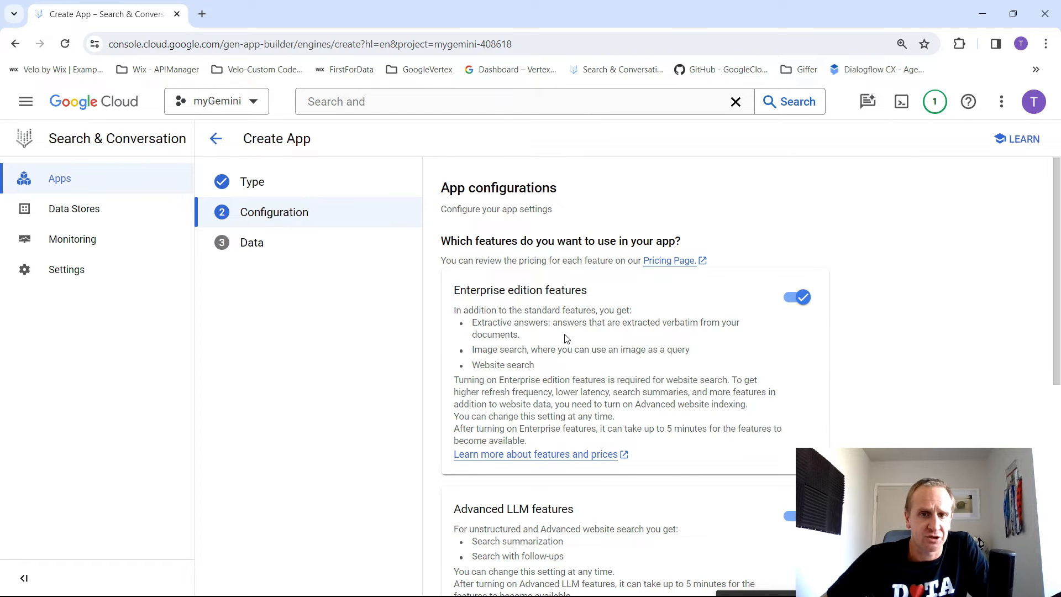
scroll(609, 334, "down", 5)
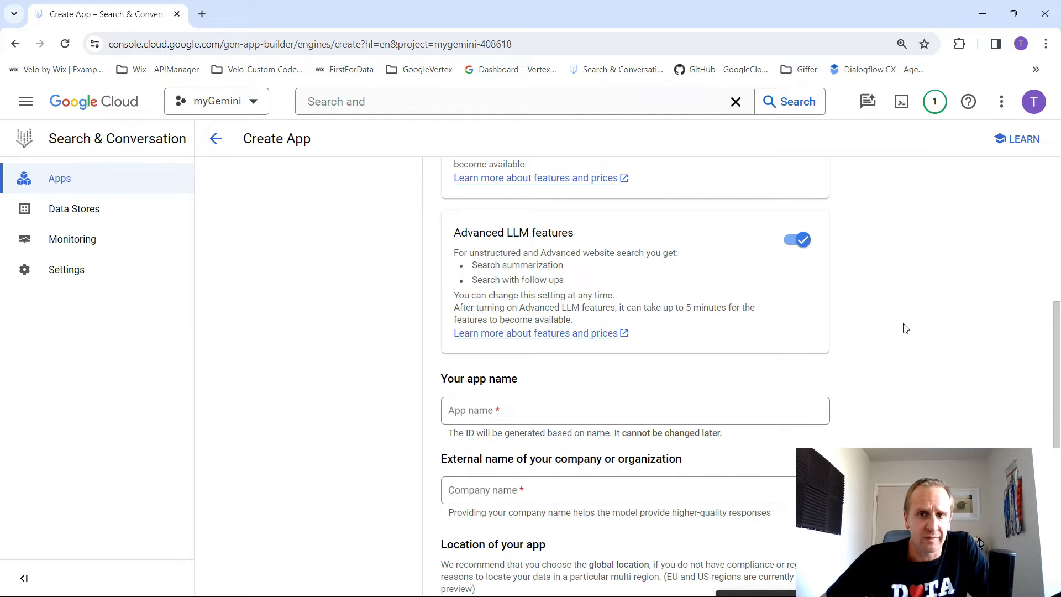
scroll(505, 341, "down", 2)
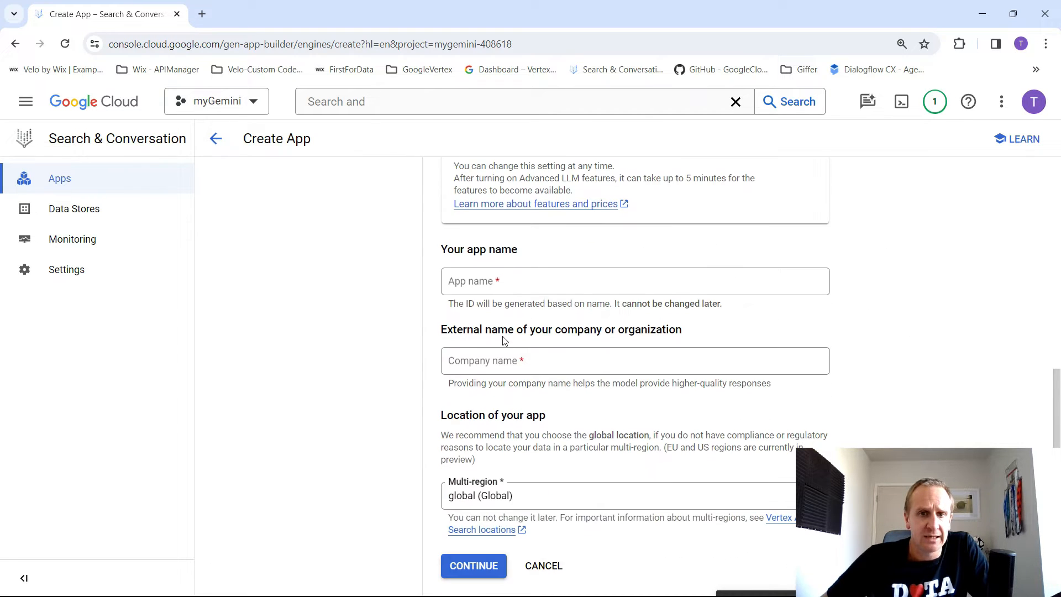
left_click(475, 281)
type("t")
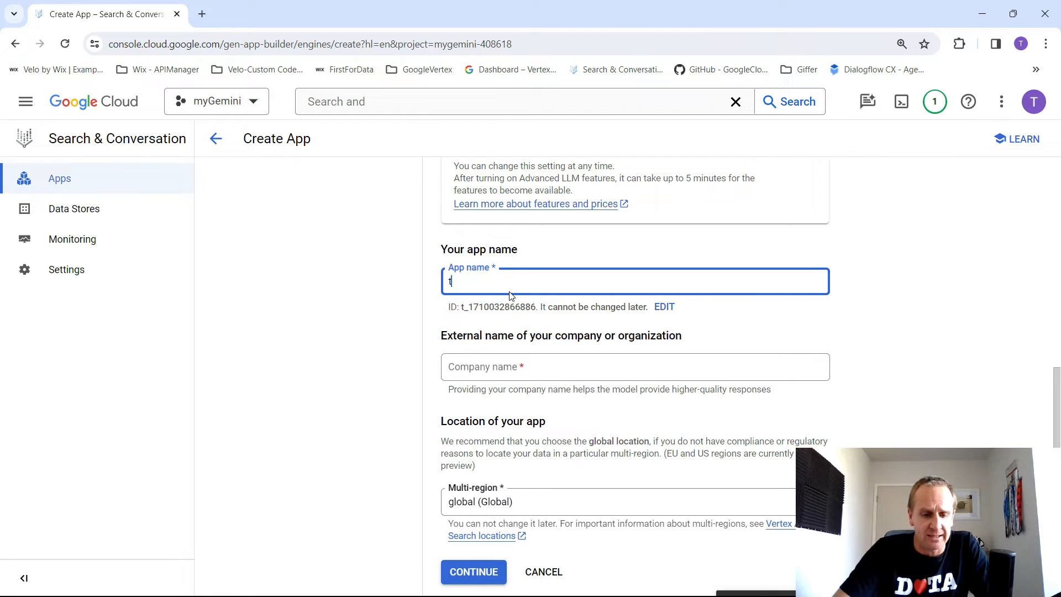
type("est_RAG")
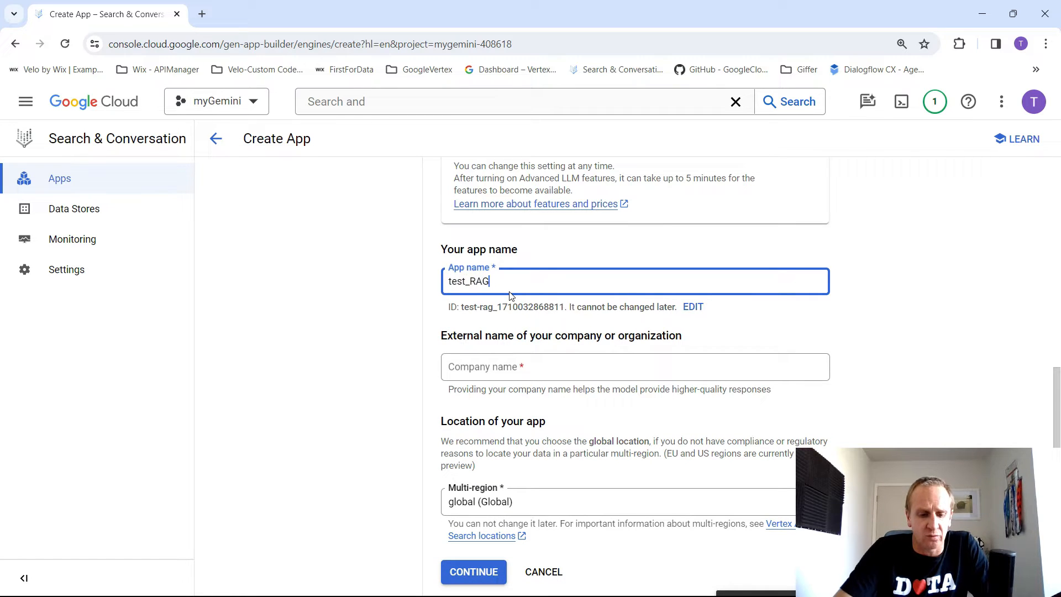
type("_App")
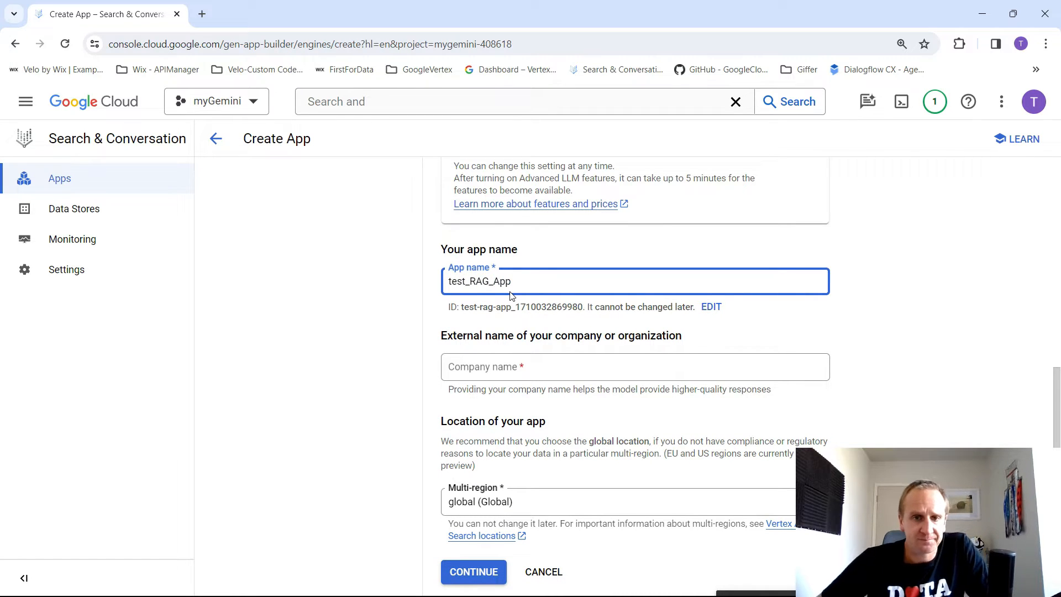
type("_a")
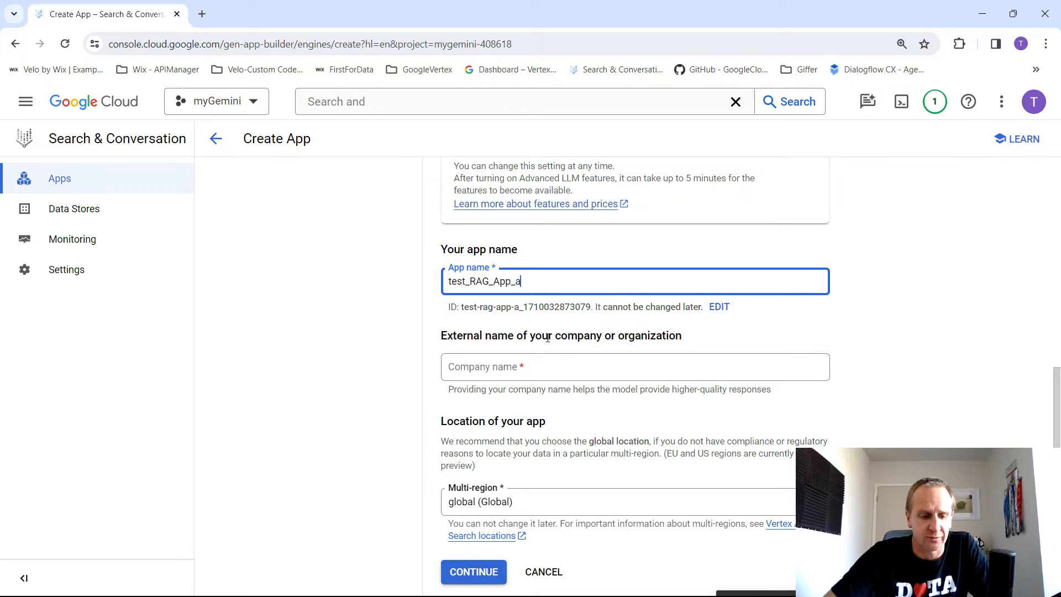
- Set the company name to 1stFordata.com, keep the global multi-region, and continue to the app's data stage
scroll(876, 324, "down", 1)
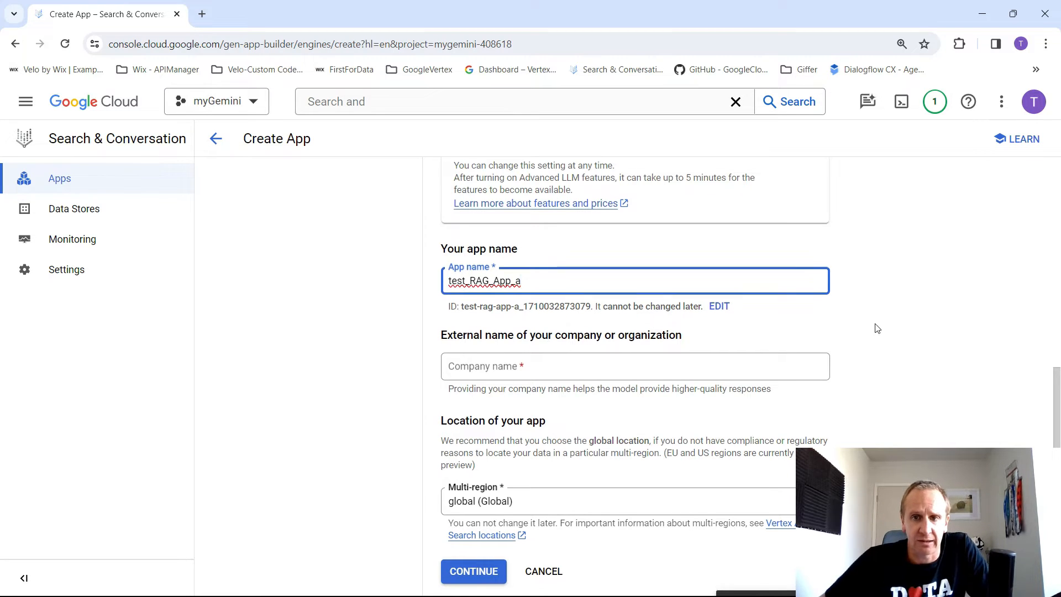
left_click(449, 366)
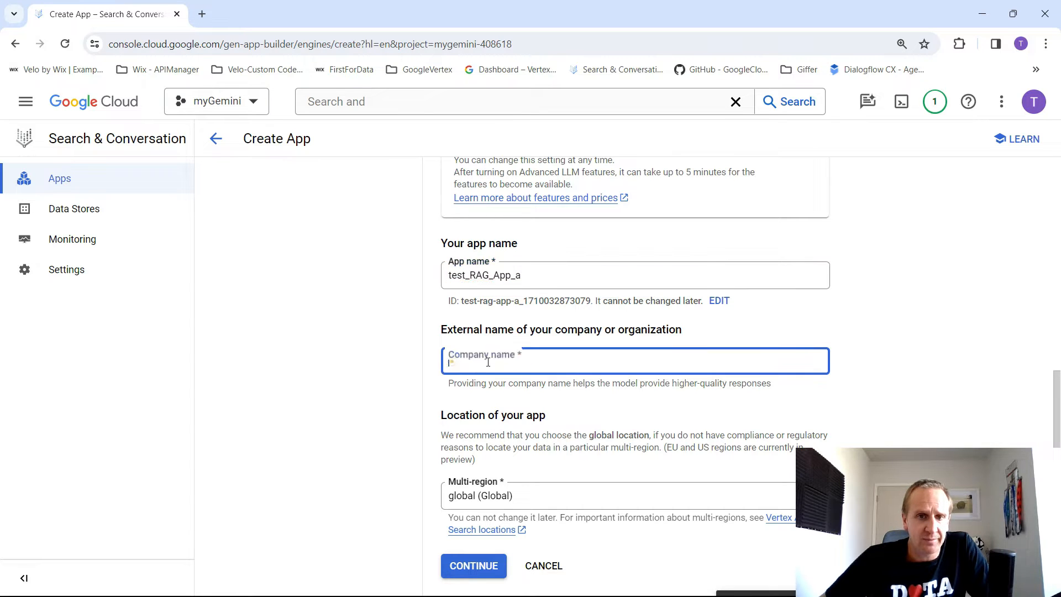
type("1stFordata.com")
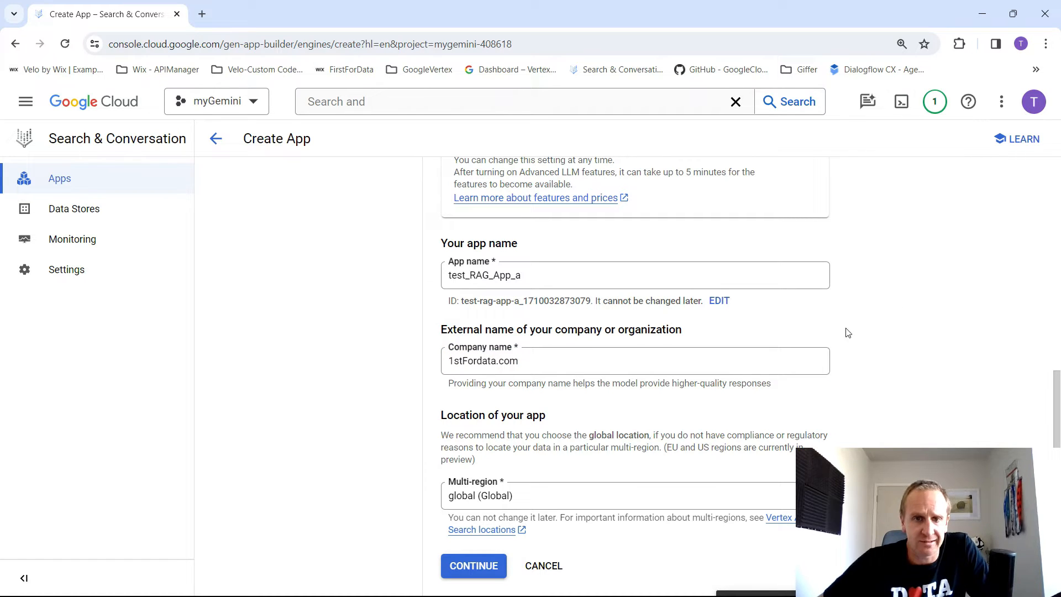
left_click(472, 565)
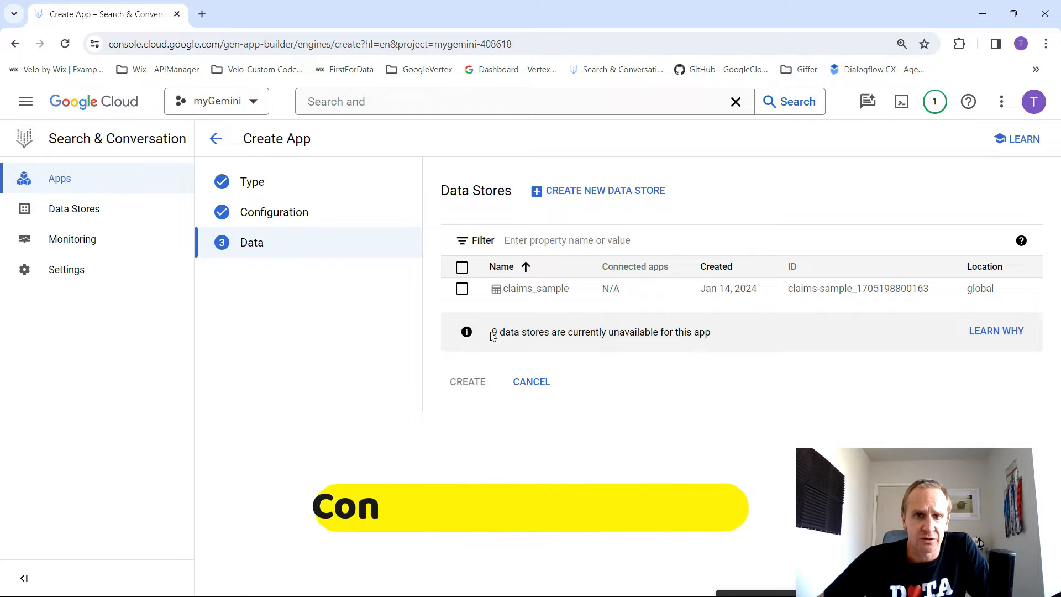
- Start a new data store for the app with Cloud Storage as its data source
left_click(602, 193)
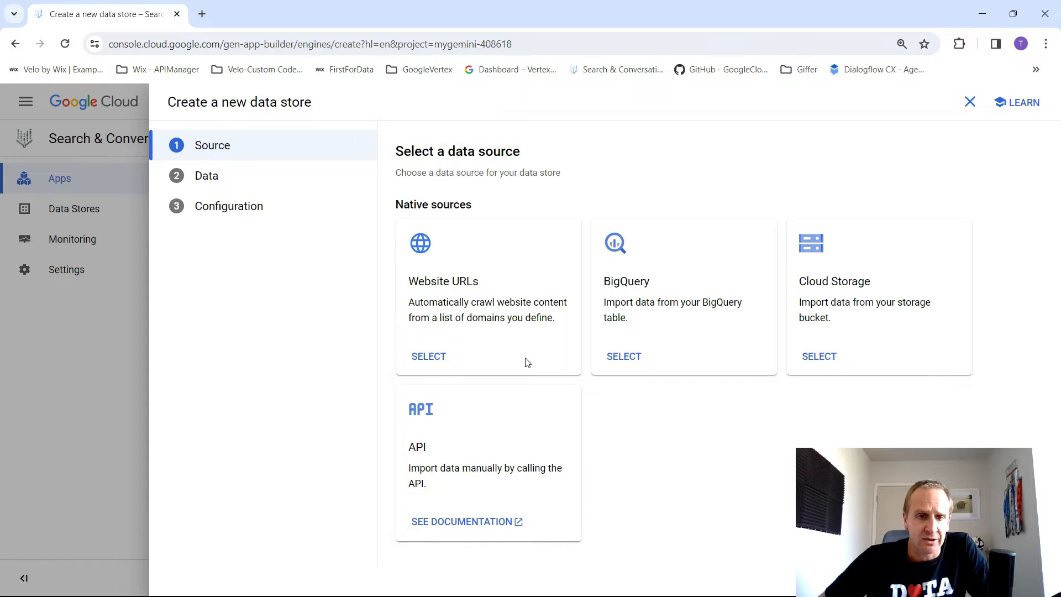
mouse_move(409, 447)
left_mouse_down()
mouse_move(464, 468)
mouse_move(405, 467)
mouse_move(403, 442)
left_mouse_up()
left_click(401, 442)
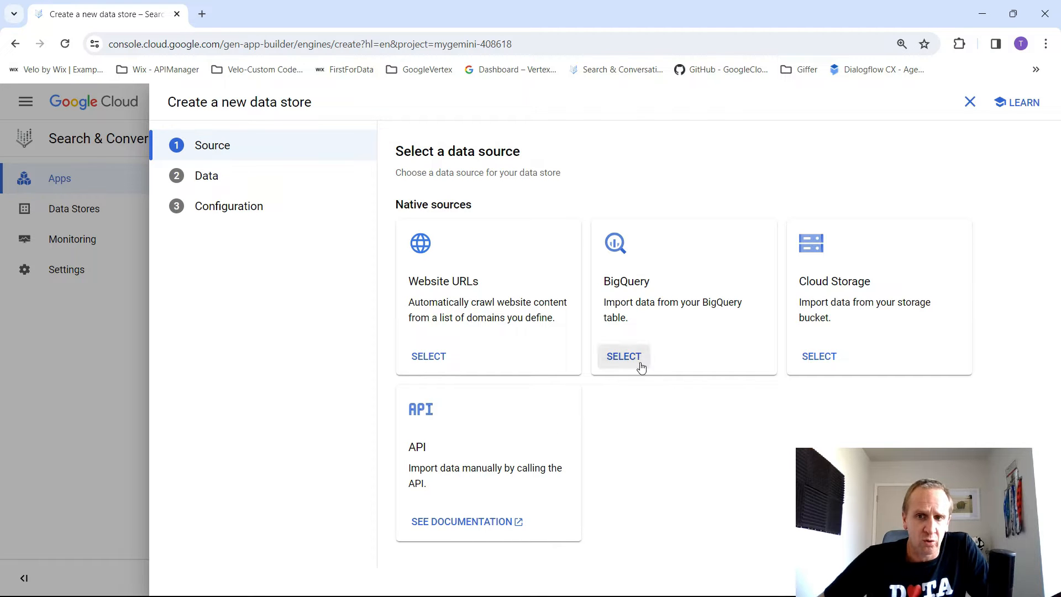
left_click(831, 357)
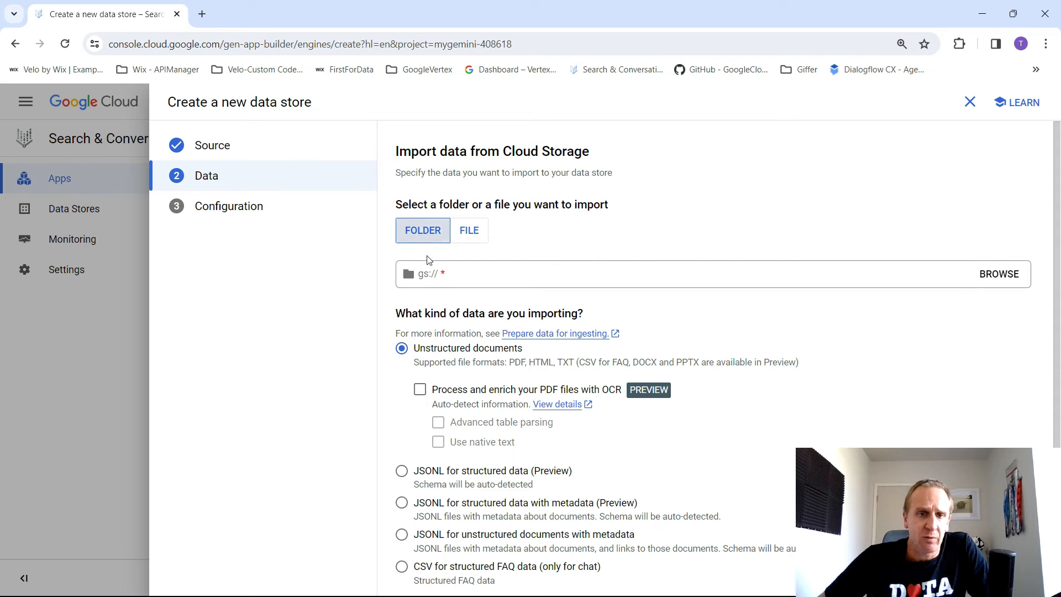
- Choose the my_demo_bucket_data bucket as the folder to import as unstructured documents and continue to the data store configuration
left_click(1000, 274)
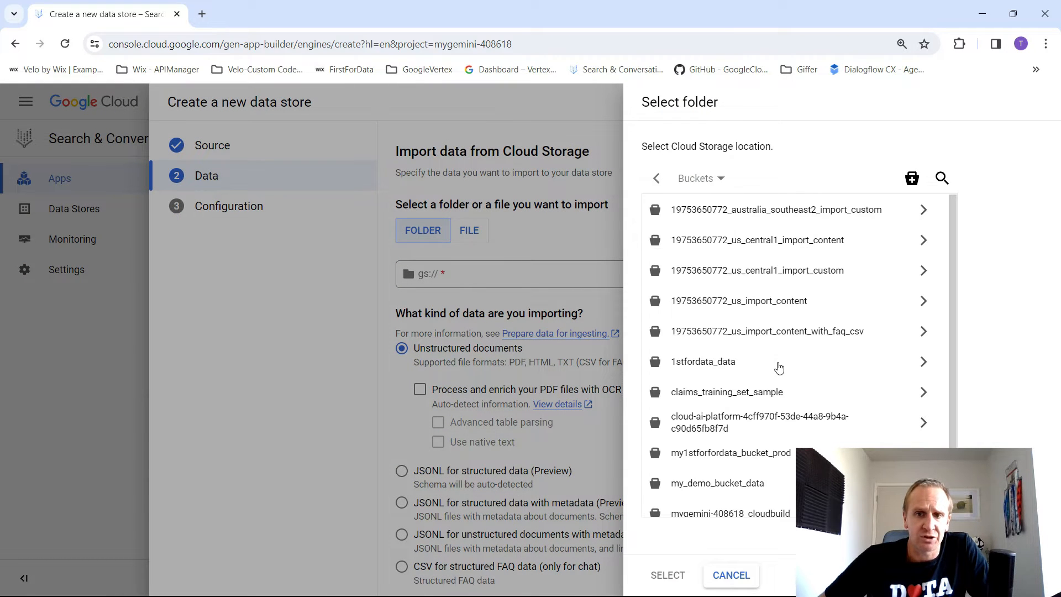
scroll(801, 285, "down", 2)
left_click(731, 412)
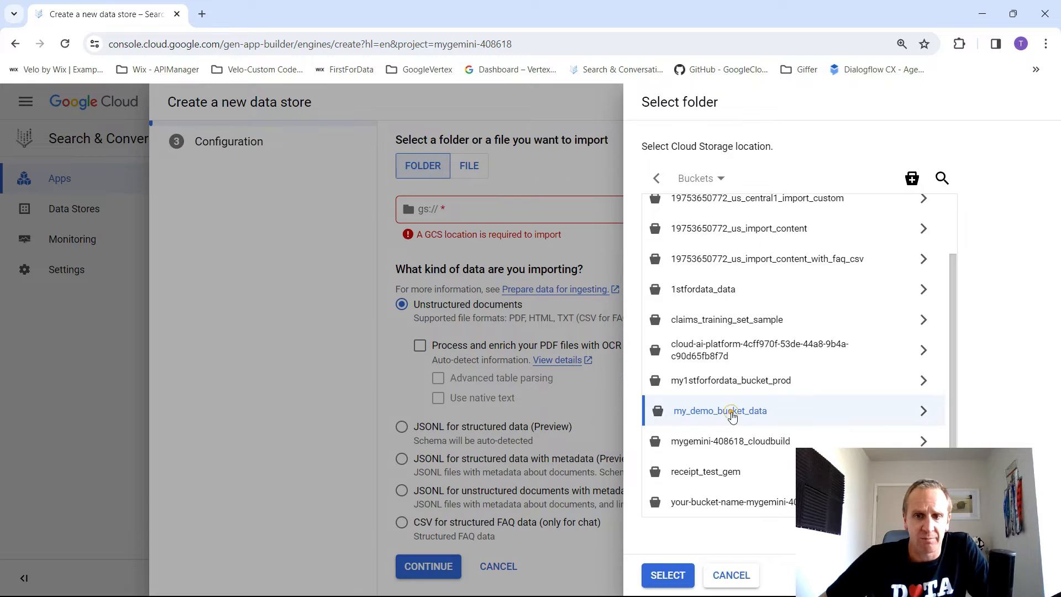
left_click(669, 574)
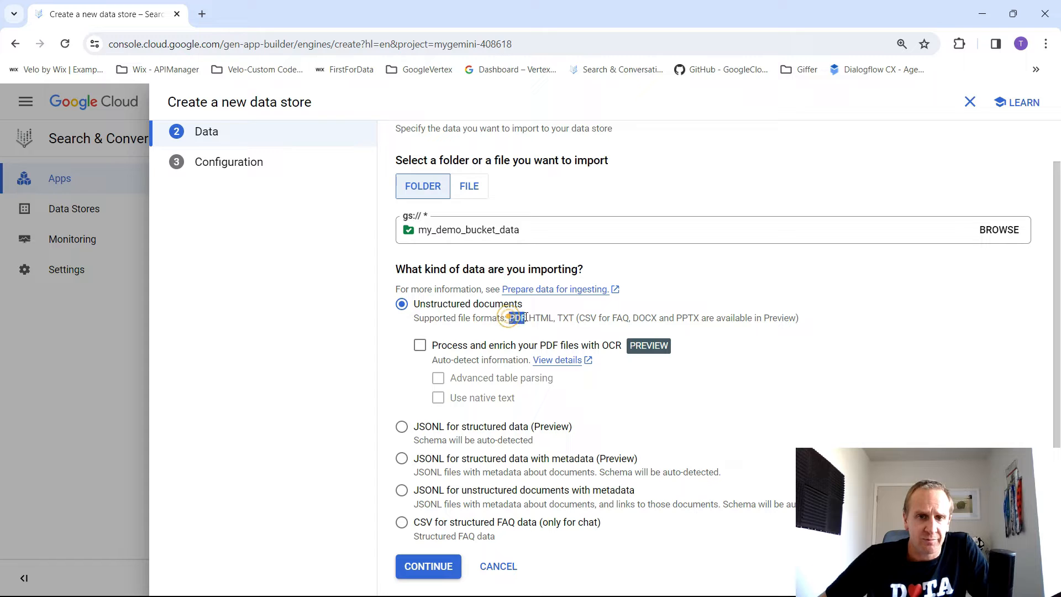
double_click(516, 317)
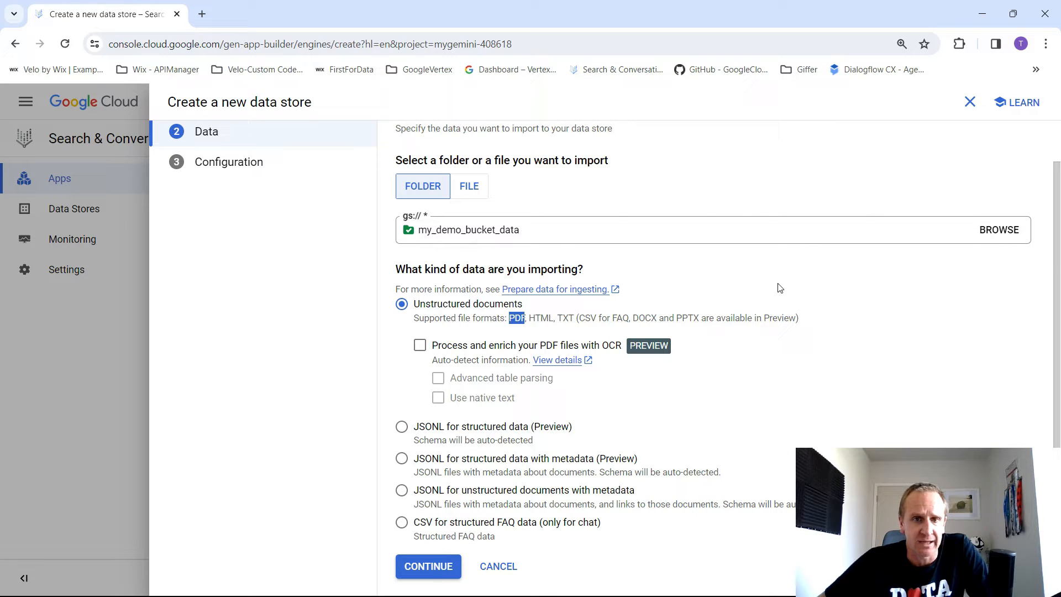
left_click(434, 566)
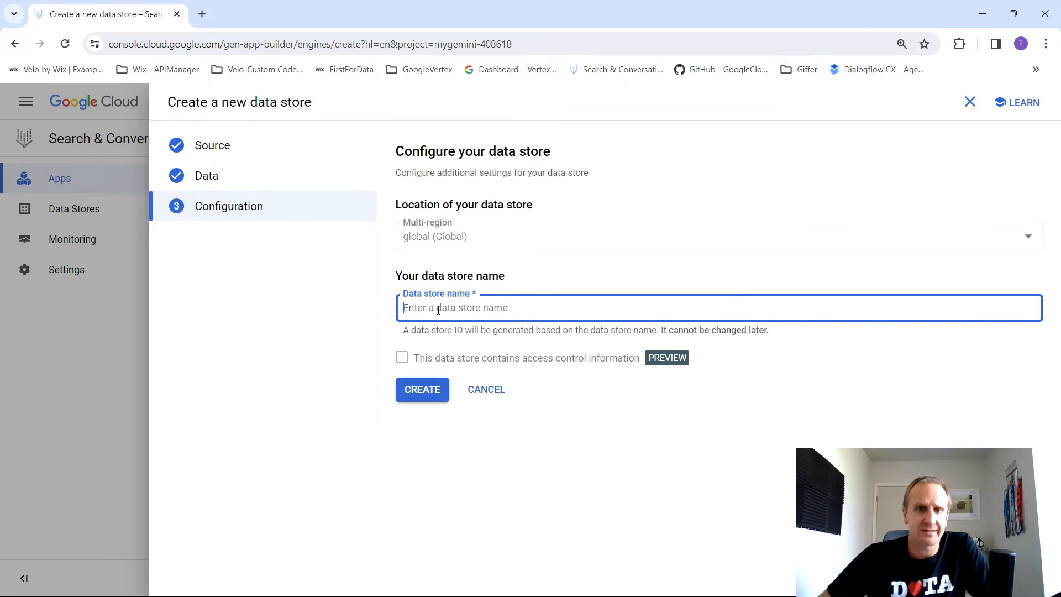
- Name the data store test_ai_data and create it
left_click(440, 308)
type("test")
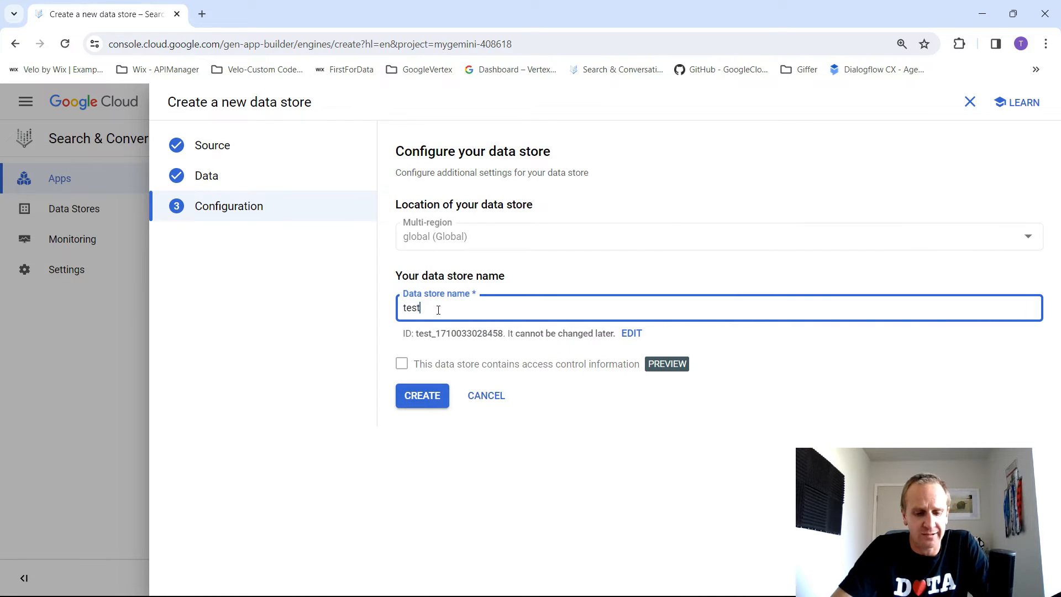
type("_ai_data")
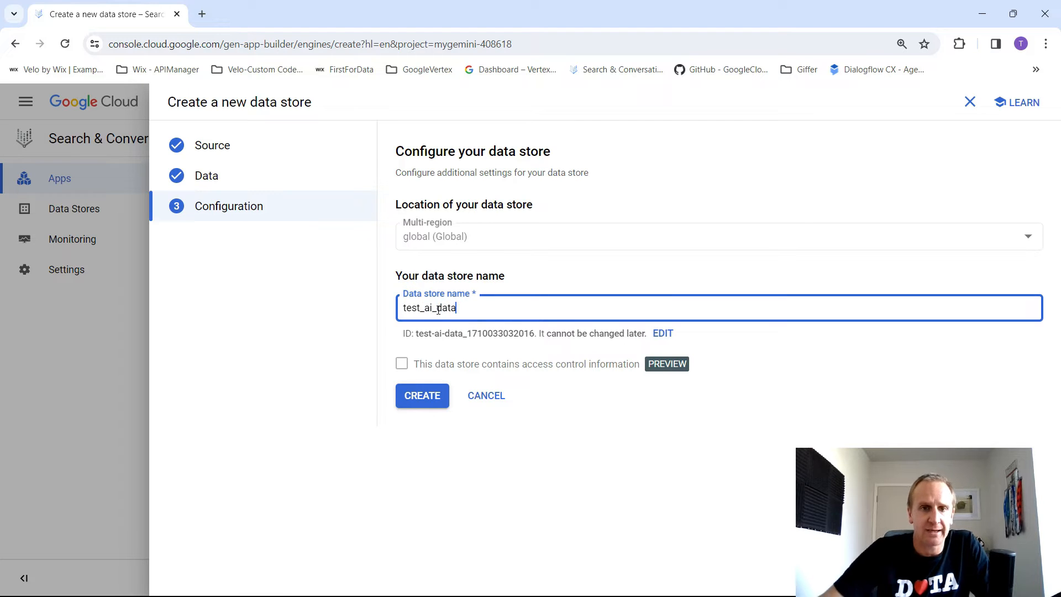
left_click(429, 405)
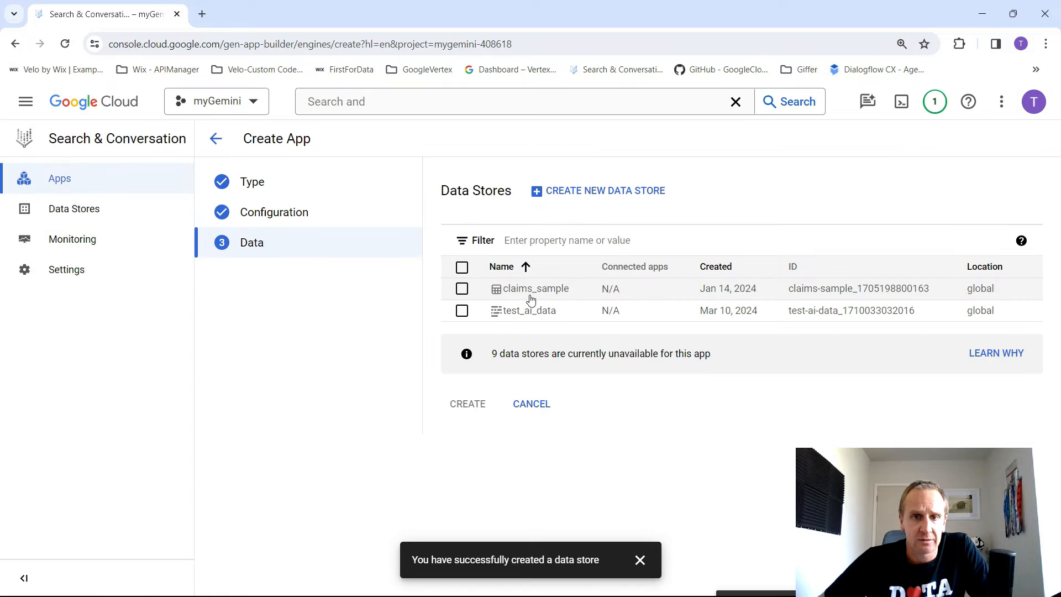
- Connect the test_ai_data data store to the app, create the app, and dismiss the notification
left_click(462, 311)
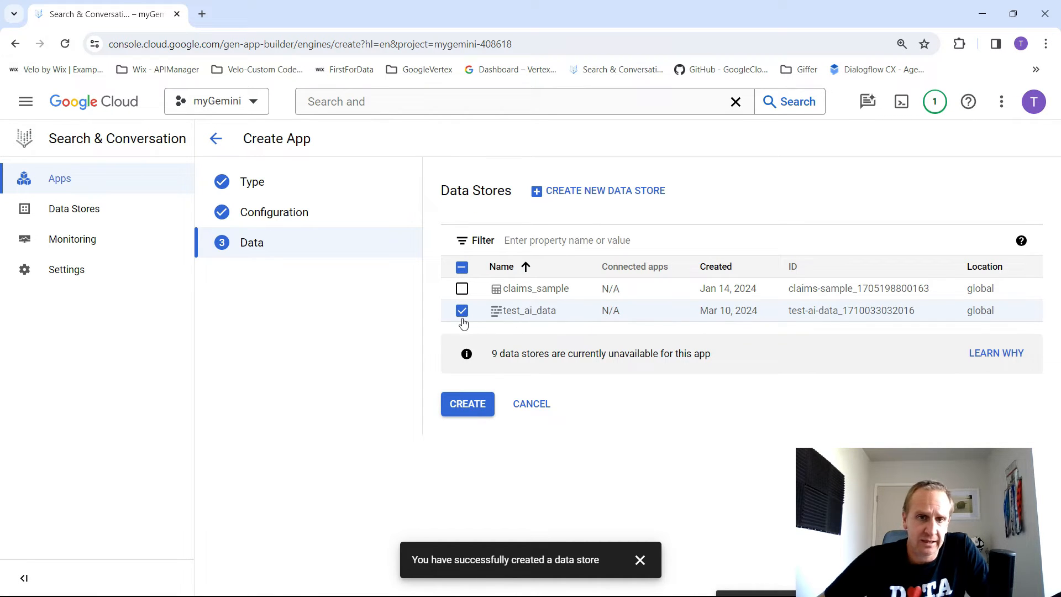
left_click(485, 411)
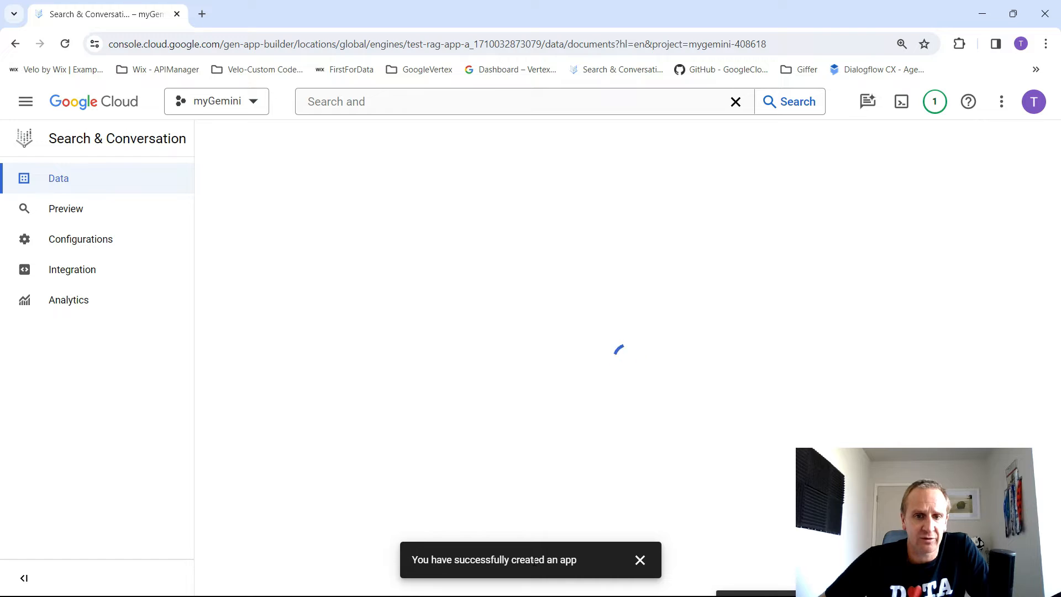
left_click(640, 560)
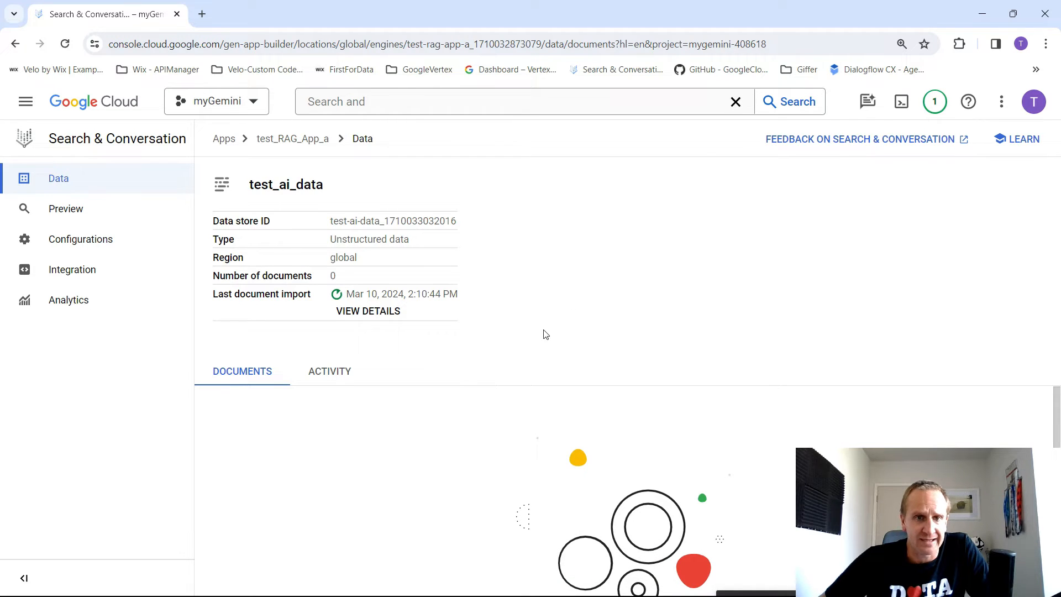
- Open the app's widget configuration, compare its mobile and desktop previews, and review the search type, result count and snippet settings
key("ctrl+minus")
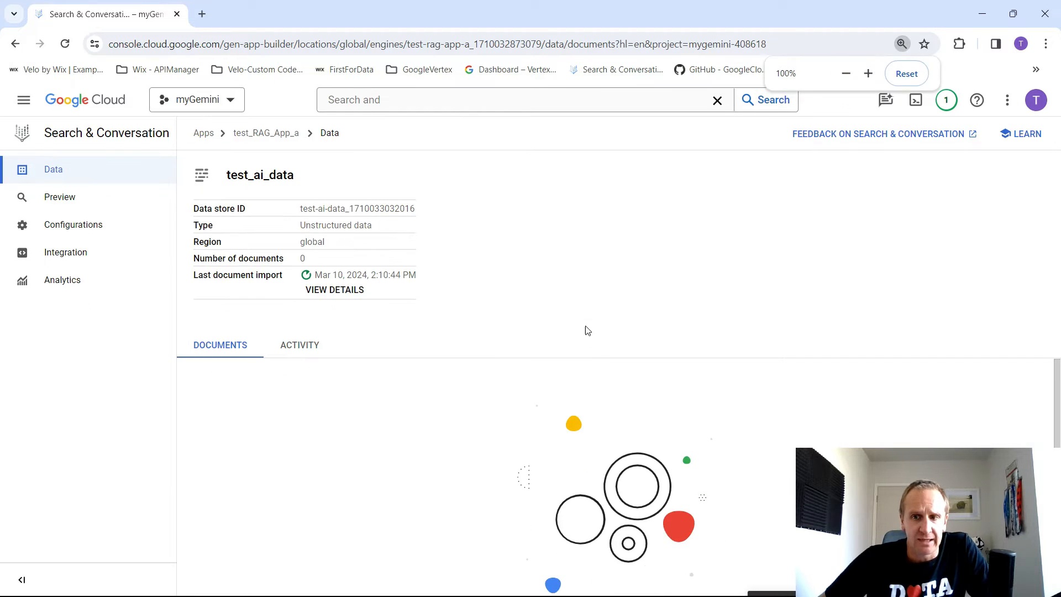
left_click(64, 227)
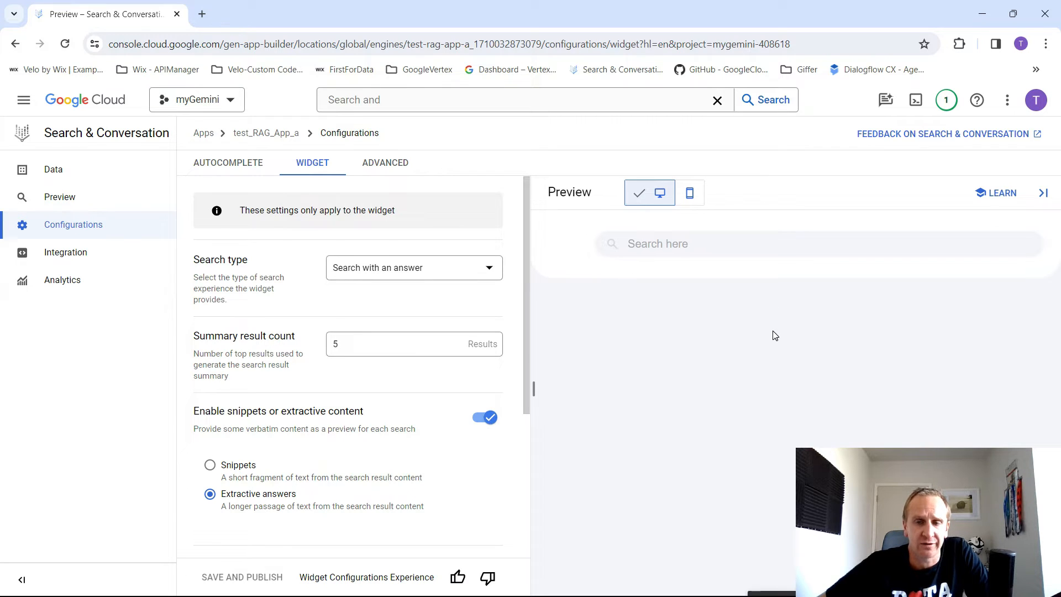
left_click(690, 192)
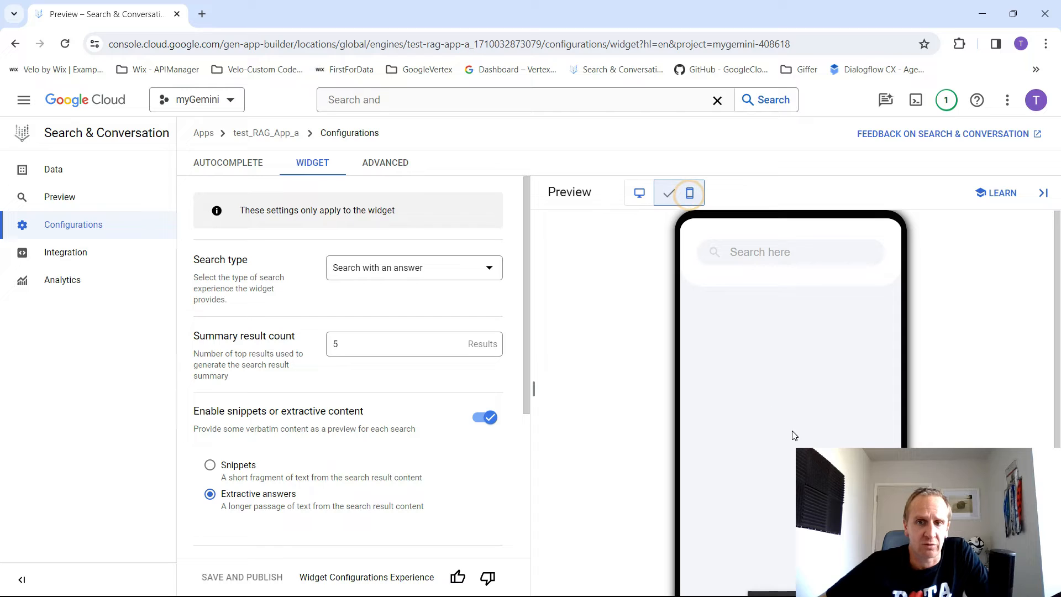
left_click(631, 194)
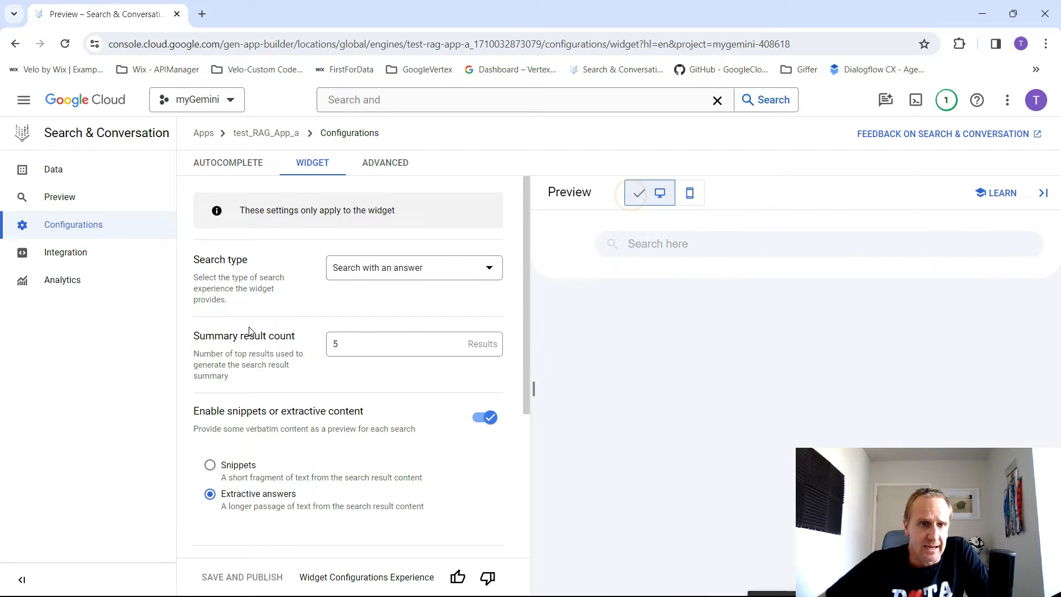
left_click(358, 343)
double_click(358, 342)
scroll(284, 361, "down", 3)
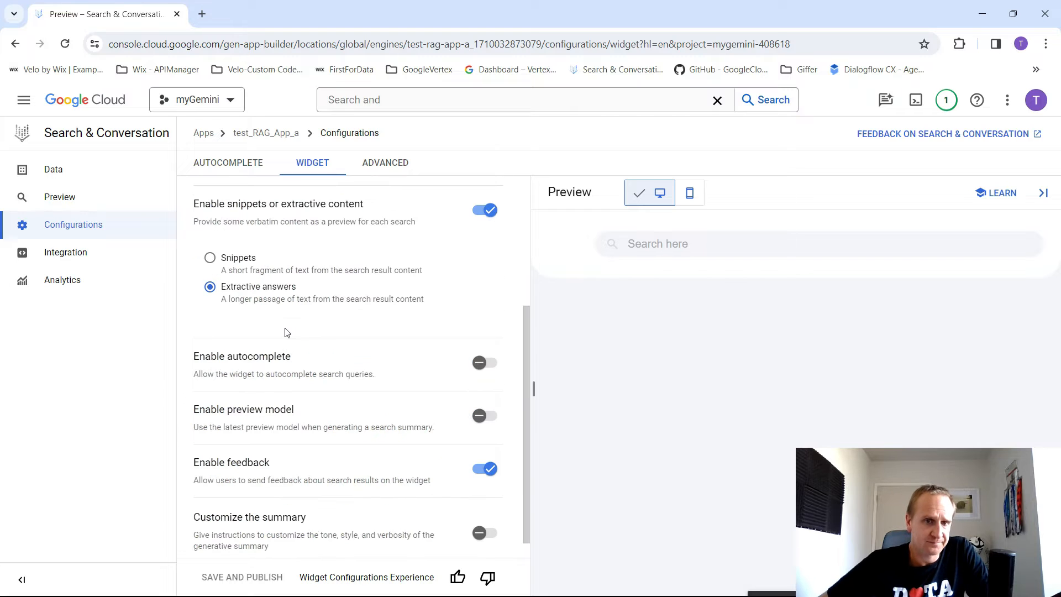
- Enable autocomplete and summary customization in the widget configuration
left_click_drag(216, 205, 371, 221)
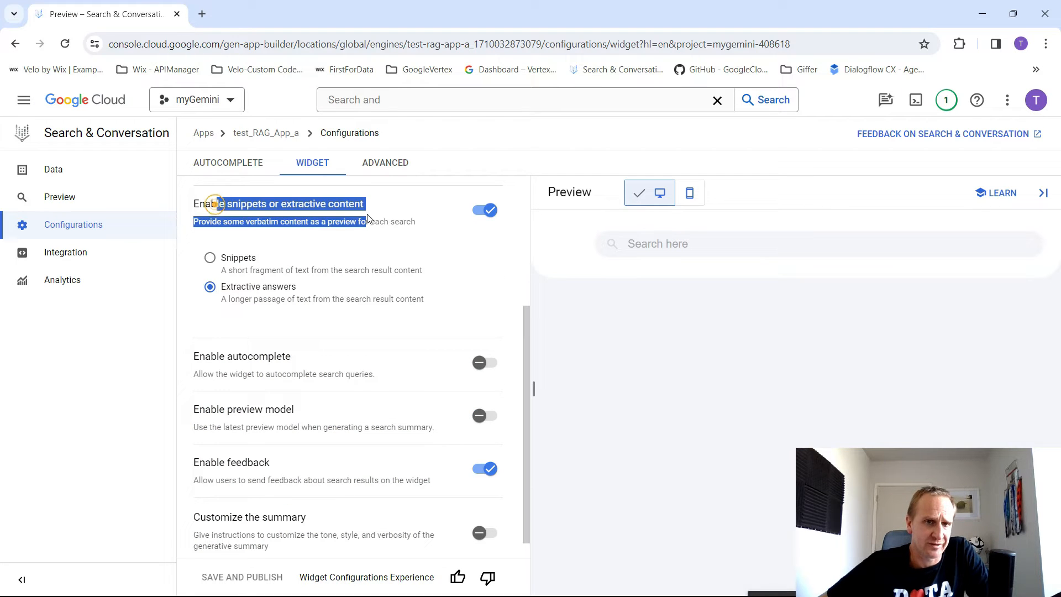
left_click(376, 203)
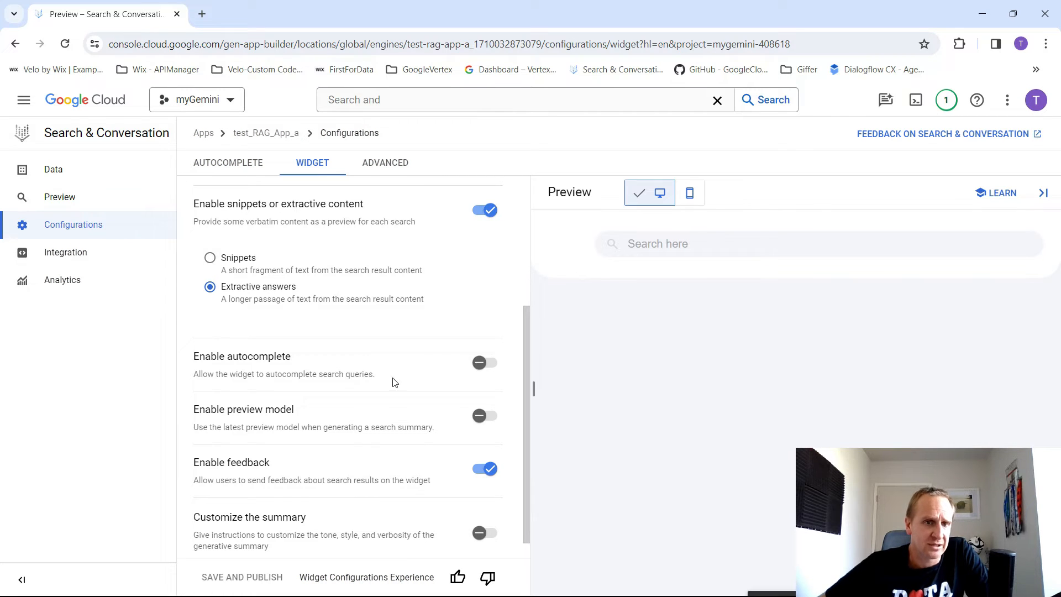
left_click(485, 364)
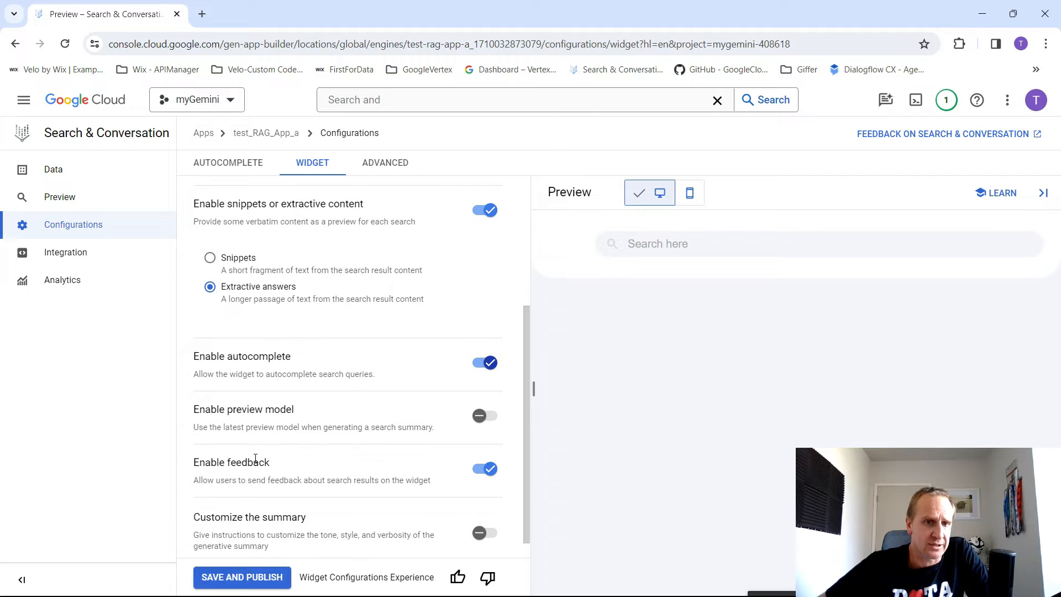
scroll(370, 390, "down", 1)
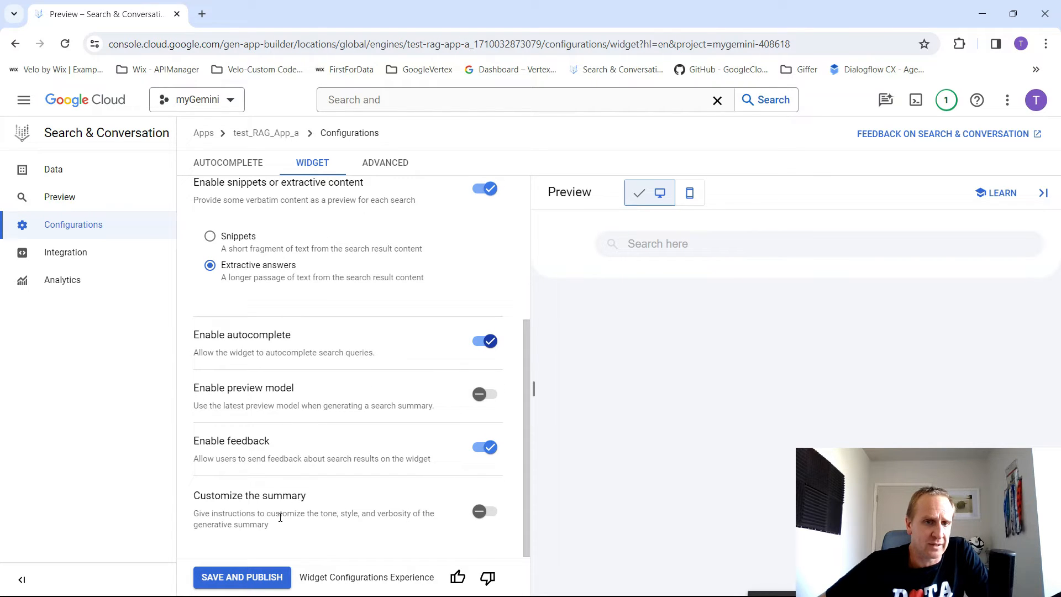
left_click(485, 512)
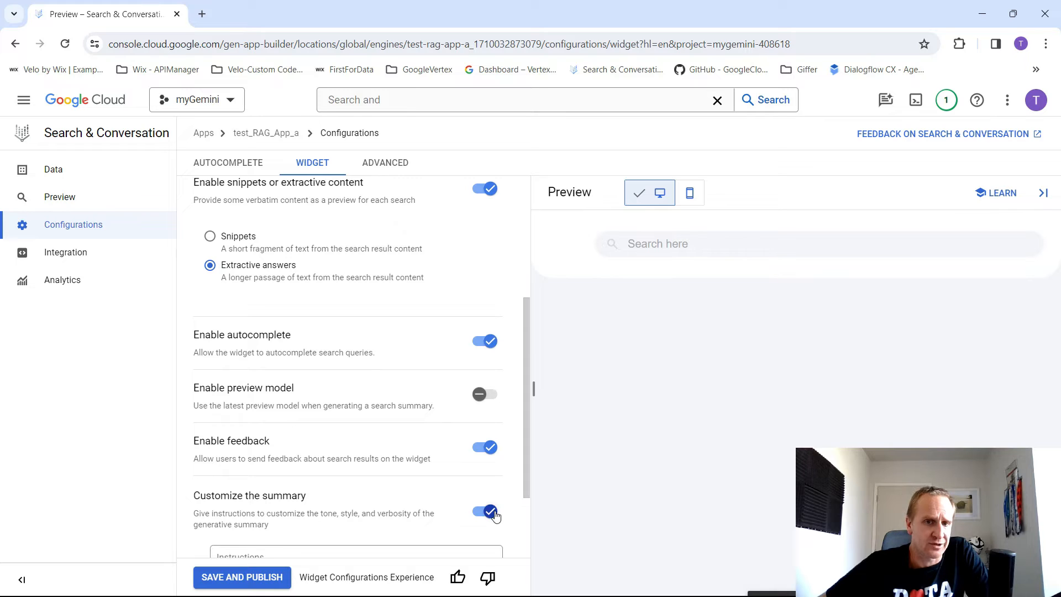
- Enter the summary instructions "Provide full details and as much information as makes sense for the question."
scroll(384, 435, "down", 2)
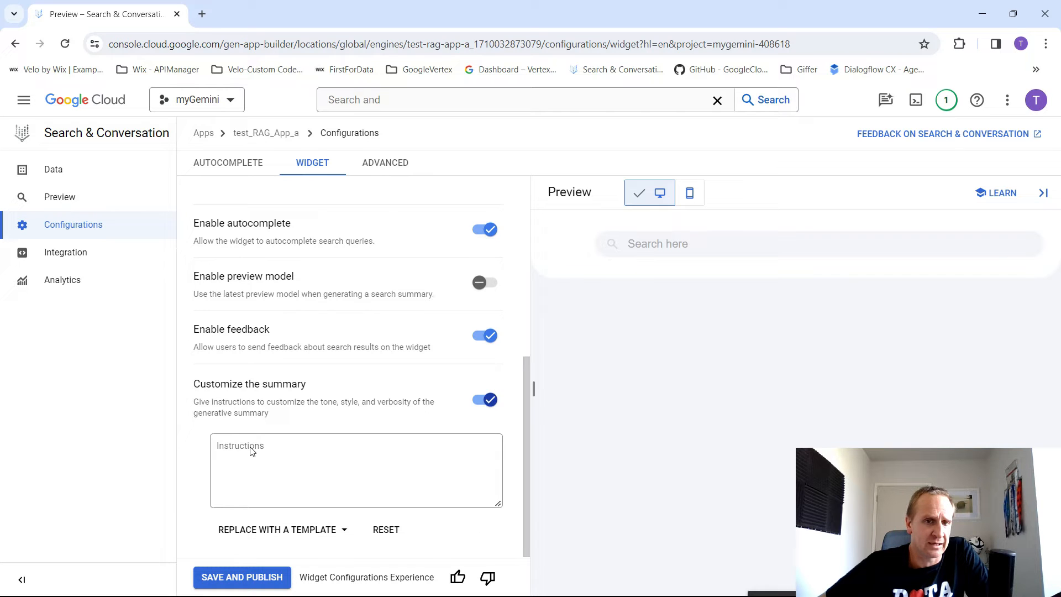
left_click(281, 449)
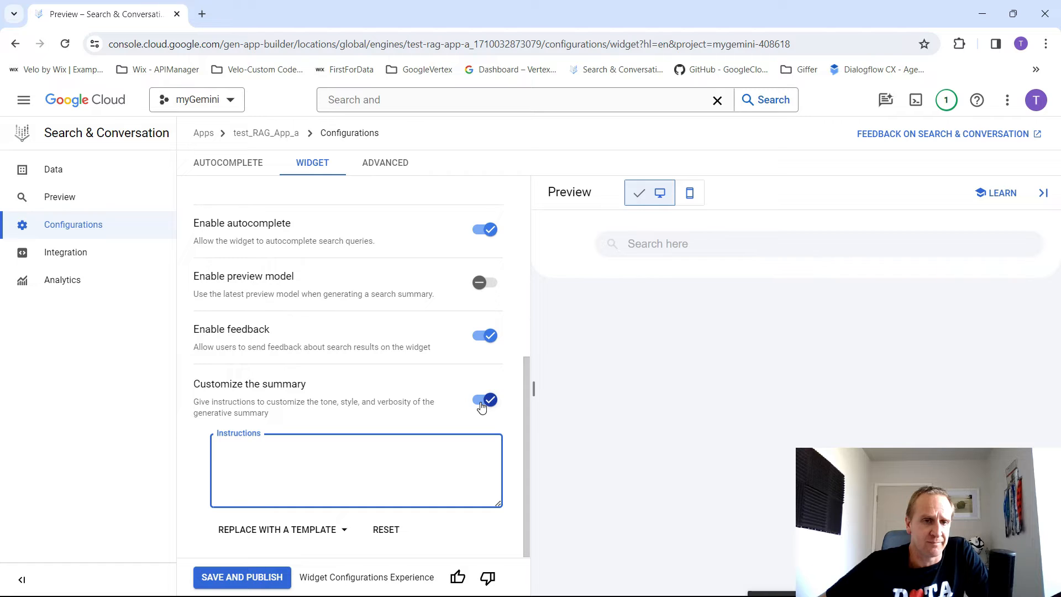
type("Provide full d")
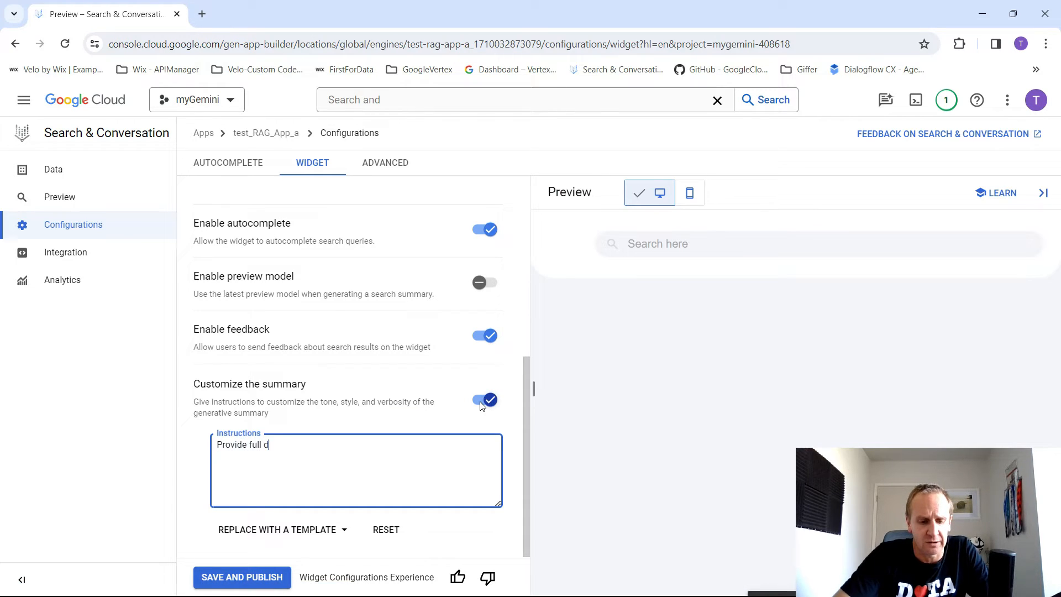
type("etails and as")
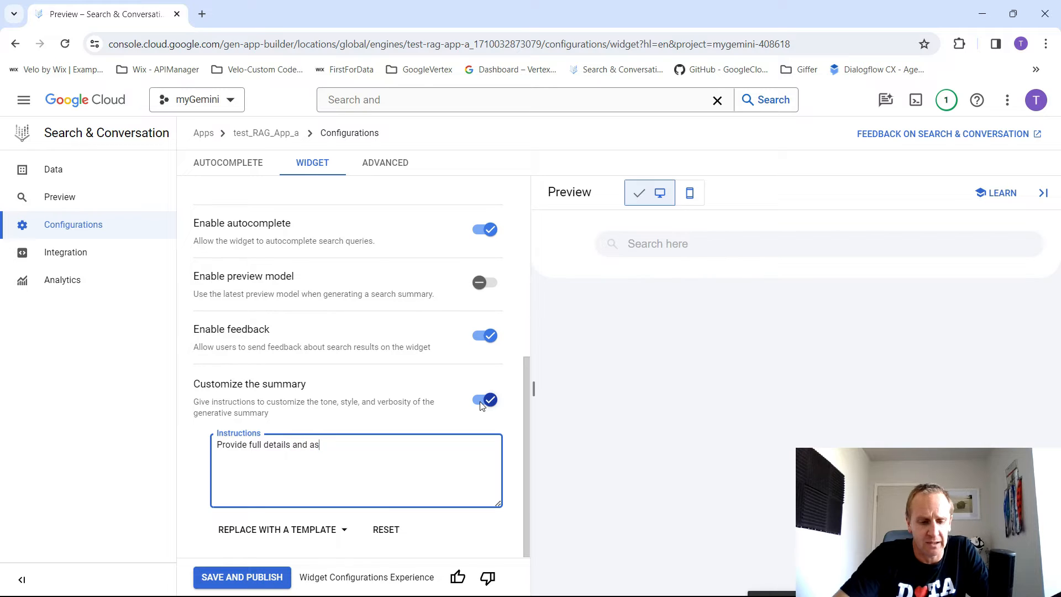
type(" much informati")
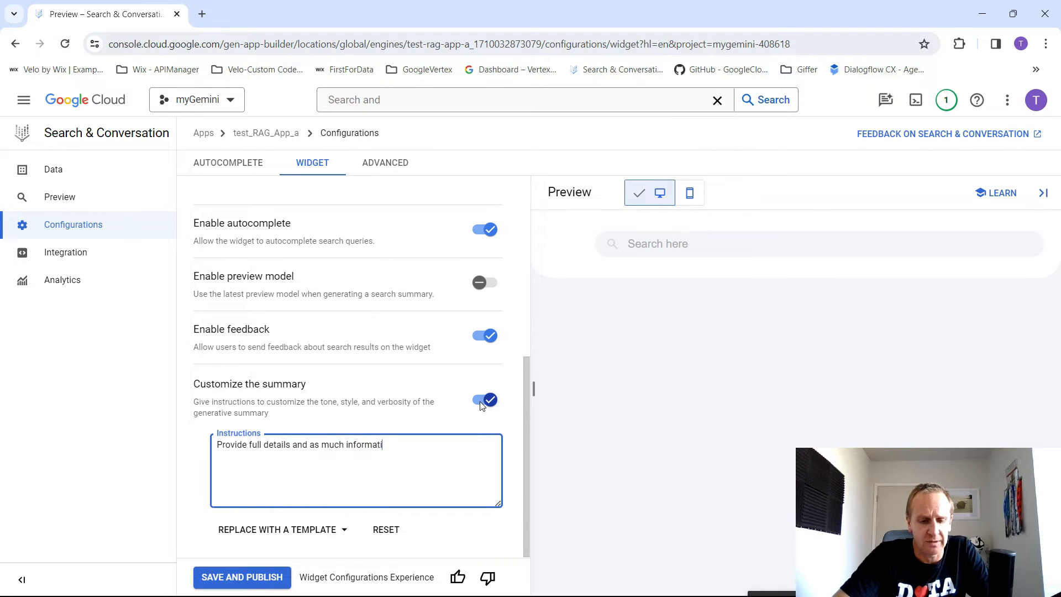
type("on as makes s")
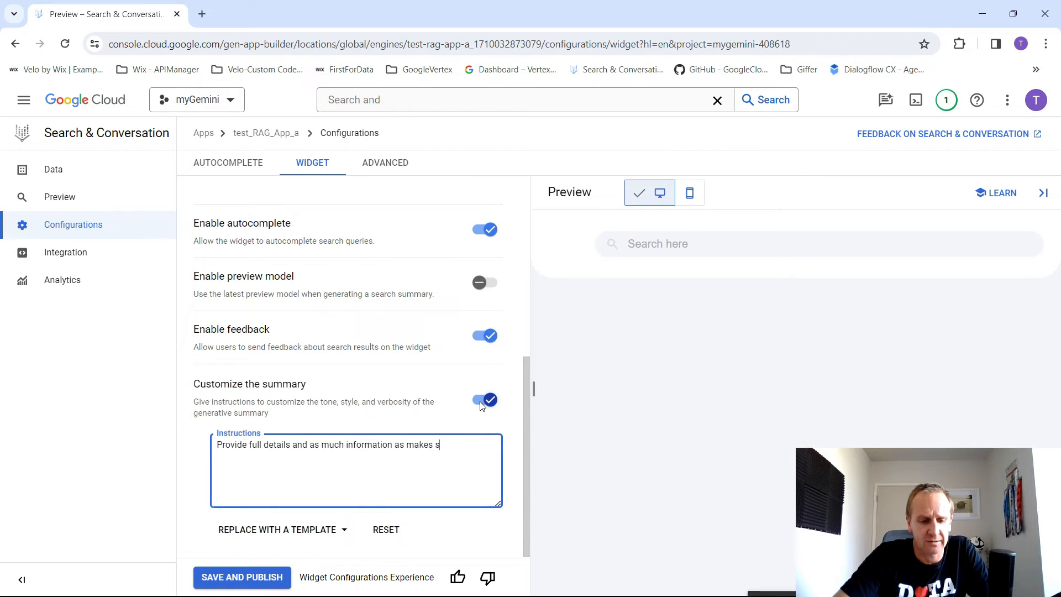
type("ense for the q")
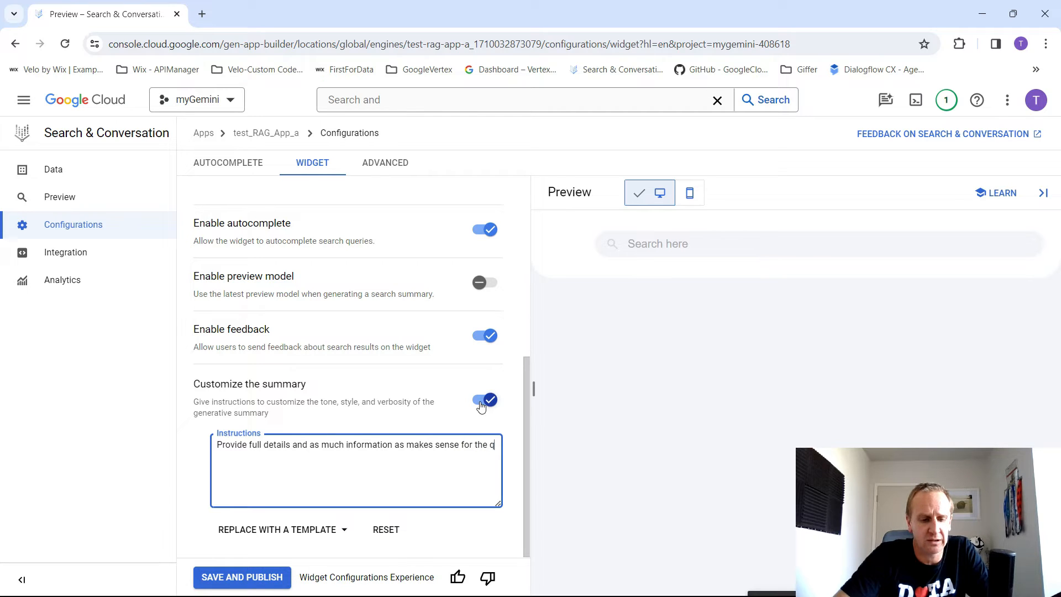
type("uestion.")
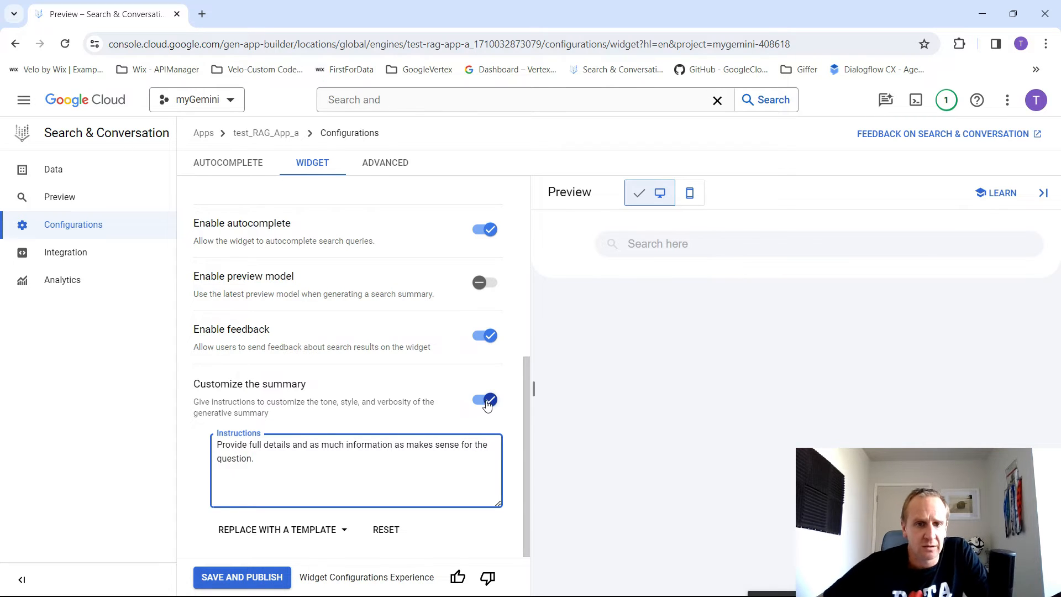
left_click(507, 422)
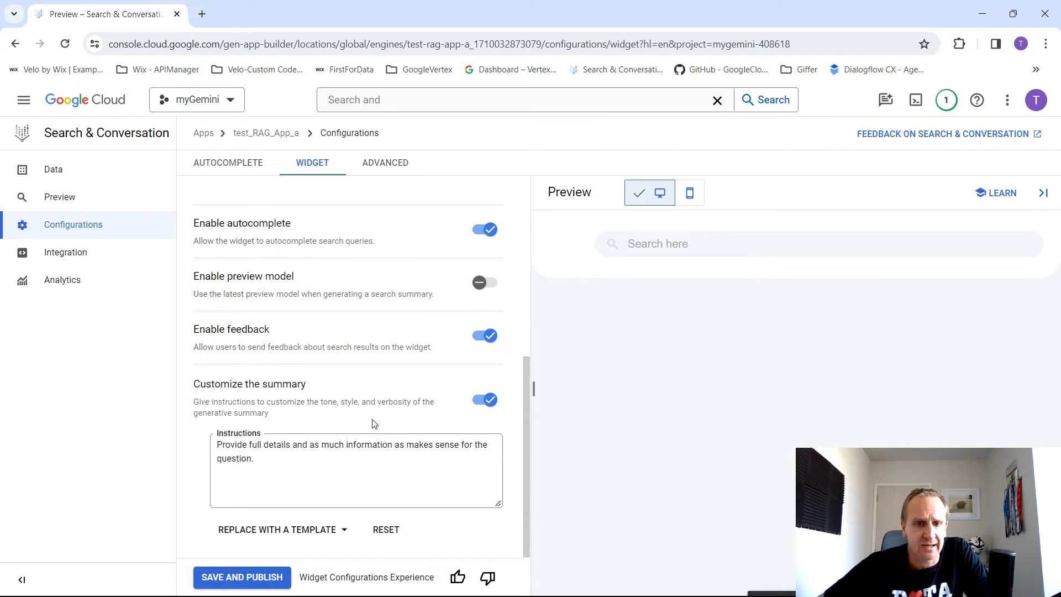
- Save and publish the widget configuration and open the app's advanced configuration
scroll(504, 387, "up", 10)
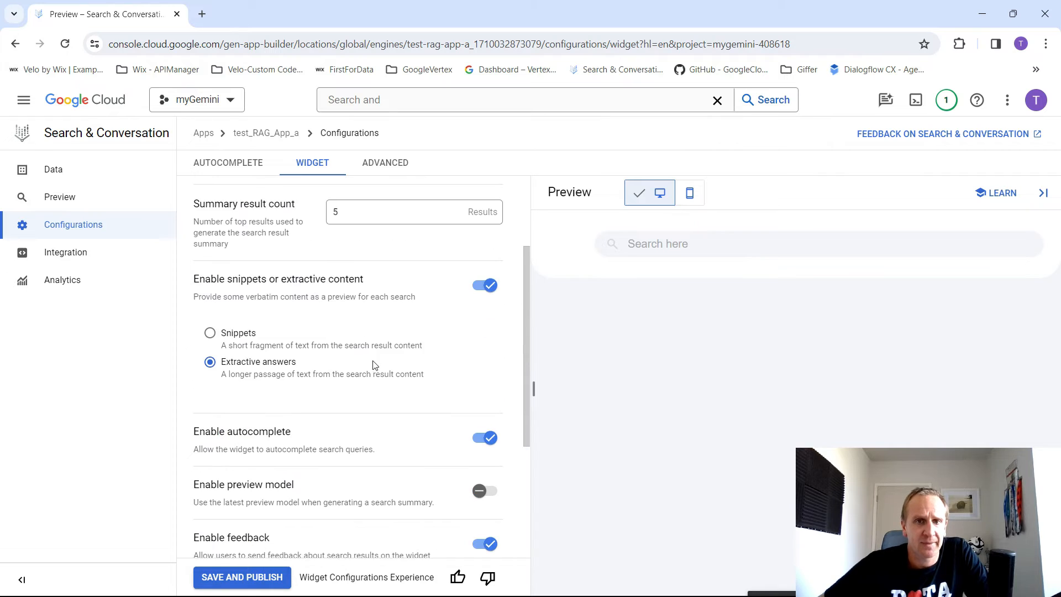
left_click(386, 166)
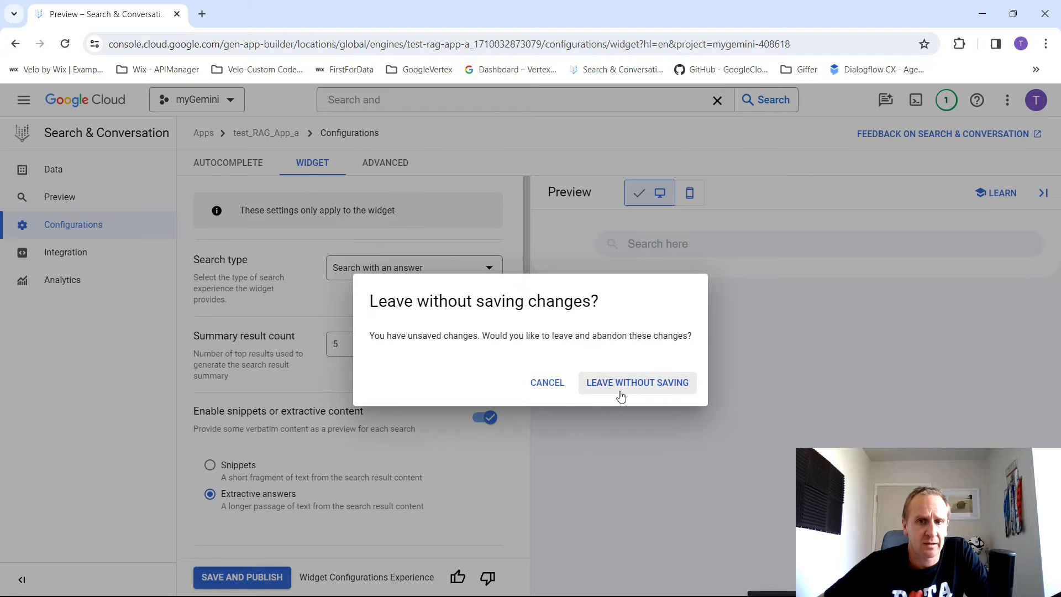
left_click(547, 383)
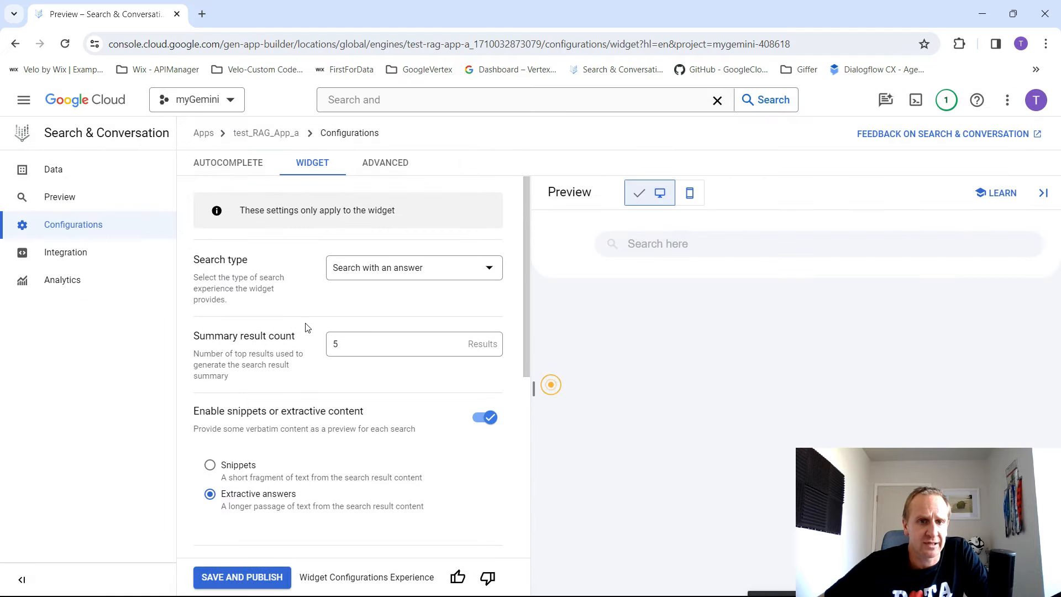
scroll(262, 509, "down", 5)
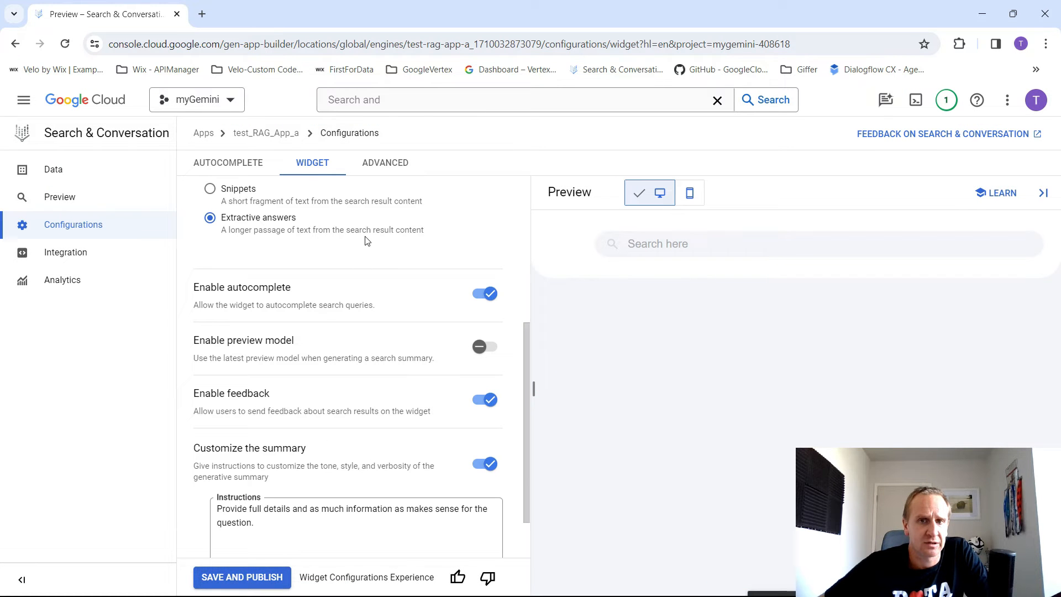
left_click(386, 168)
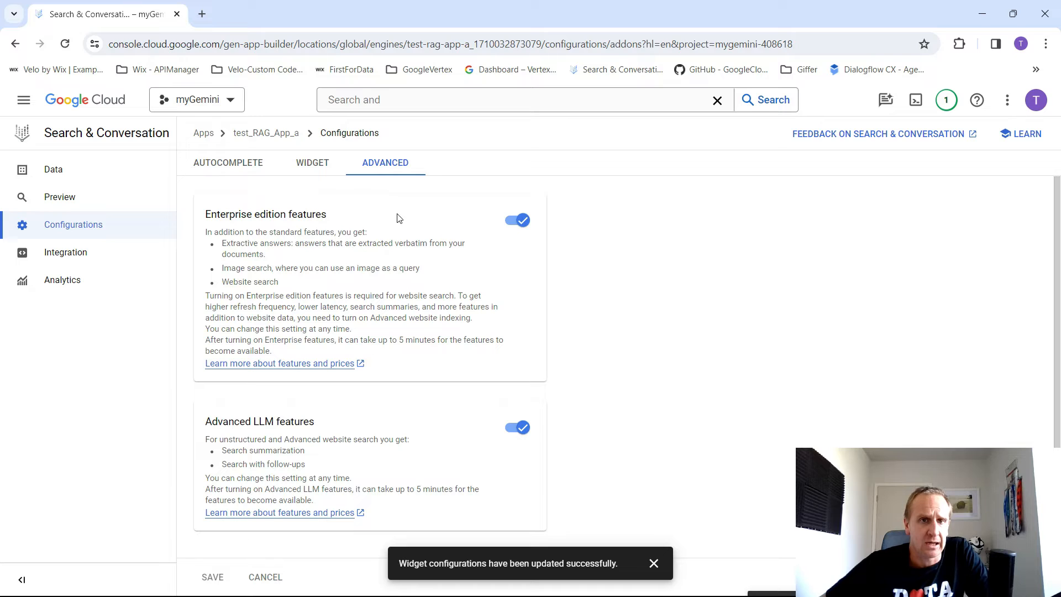
- Review the Enterprise edition and Advanced LLM features, dismiss the notification, and look through the autocomplete configuration
scroll(425, 270, "down", 1)
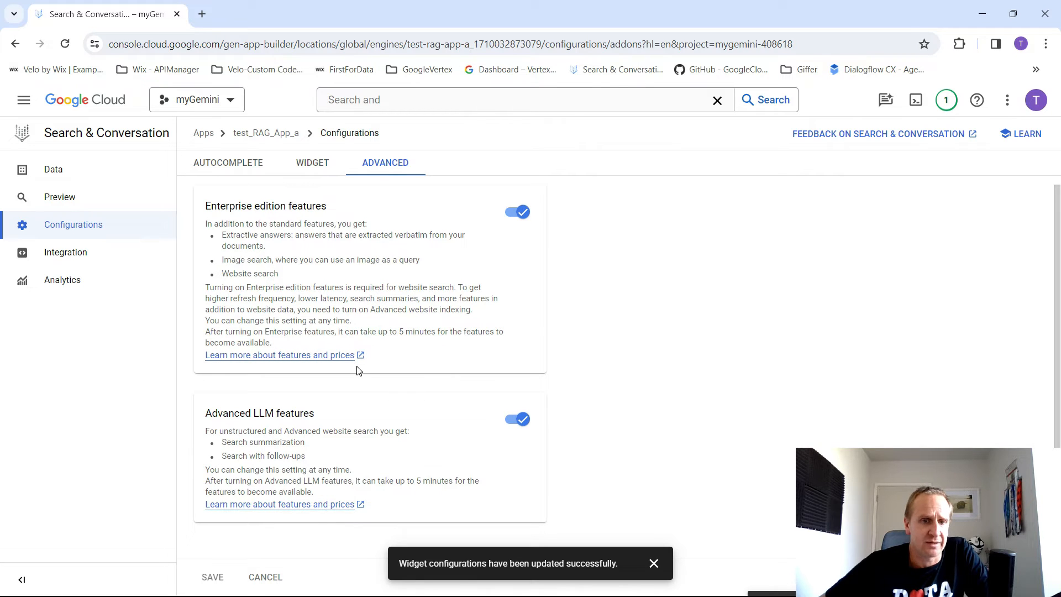
left_click(653, 563)
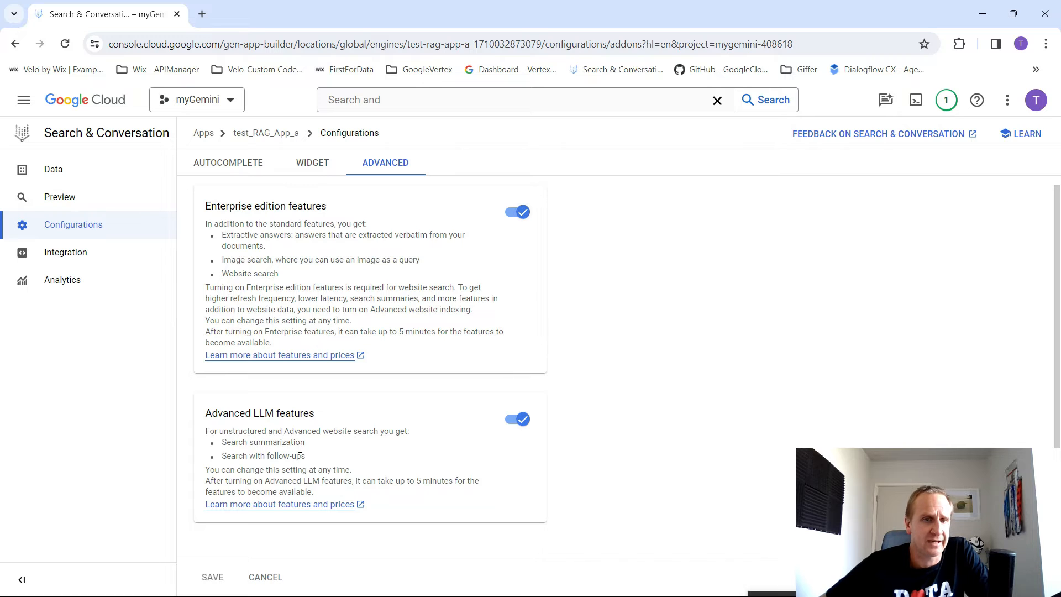
left_click(248, 167)
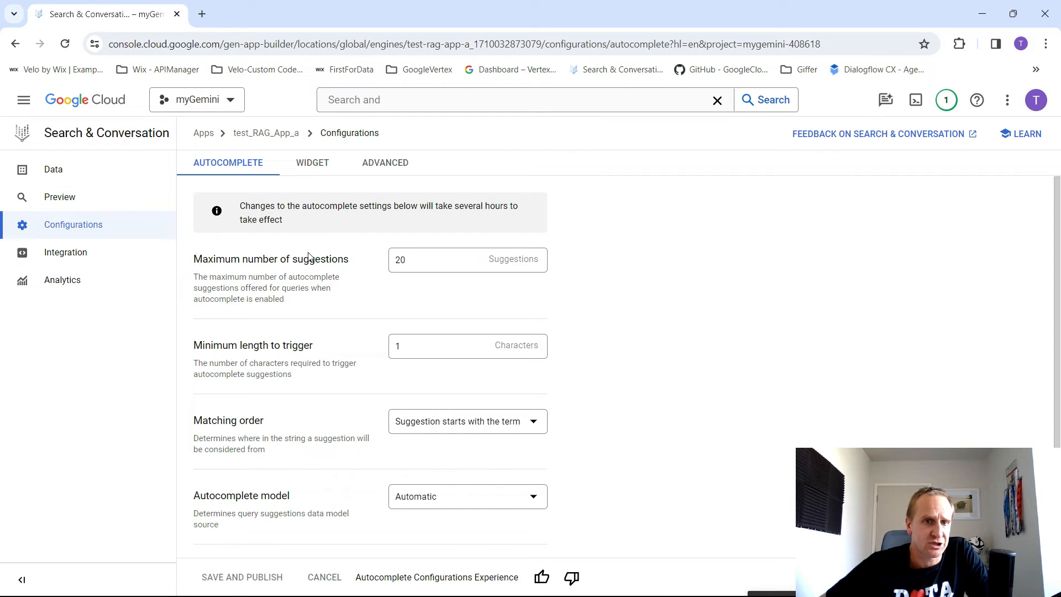
scroll(326, 376, "down", 1)
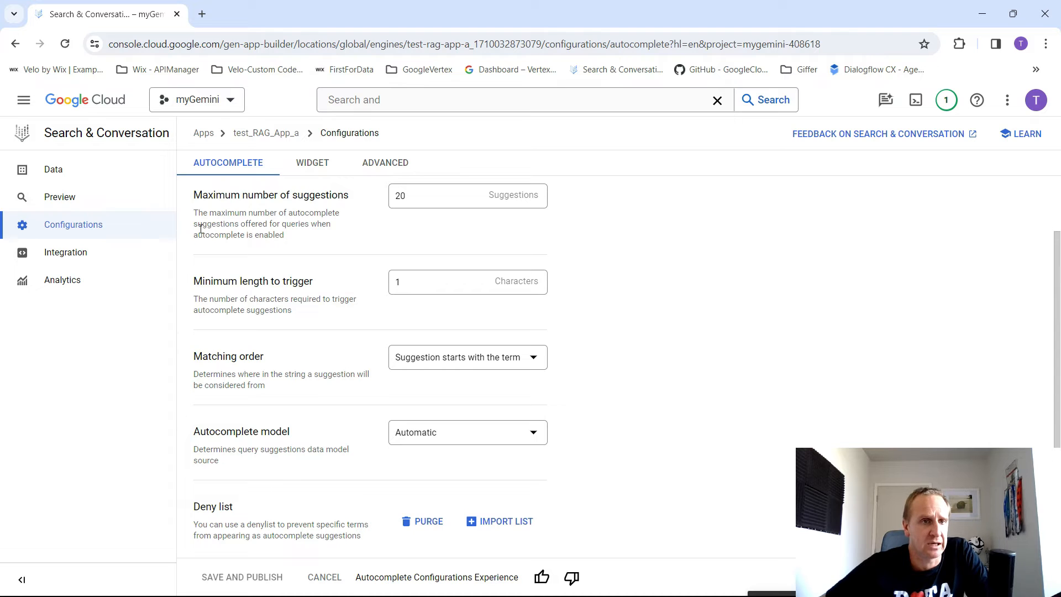
- Open the app's widget integration settings and examine the authorization types, allowed domains and embed code
left_click(71, 255)
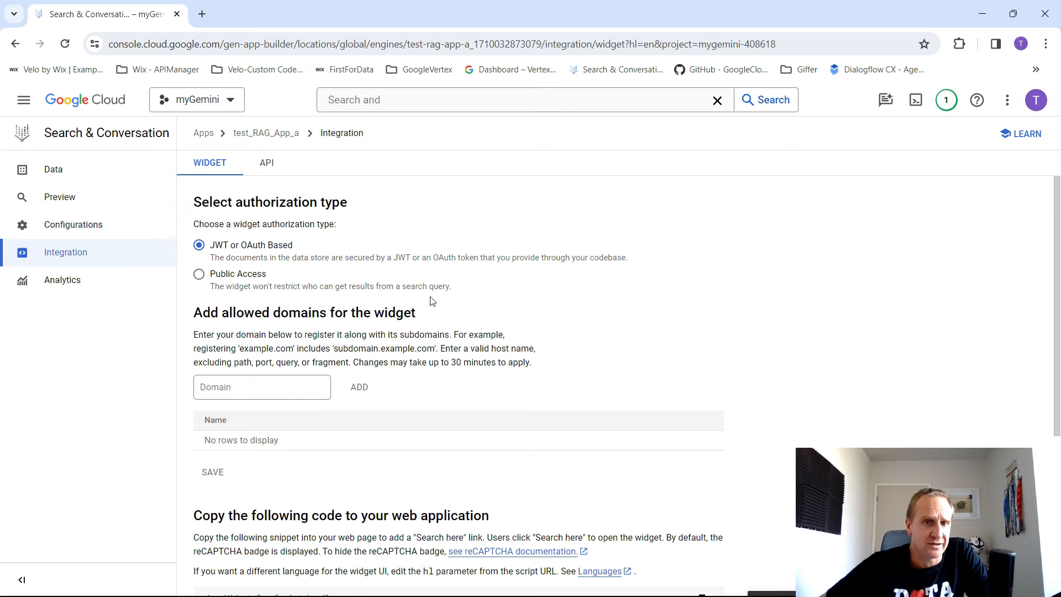
scroll(641, 303, "down", 1)
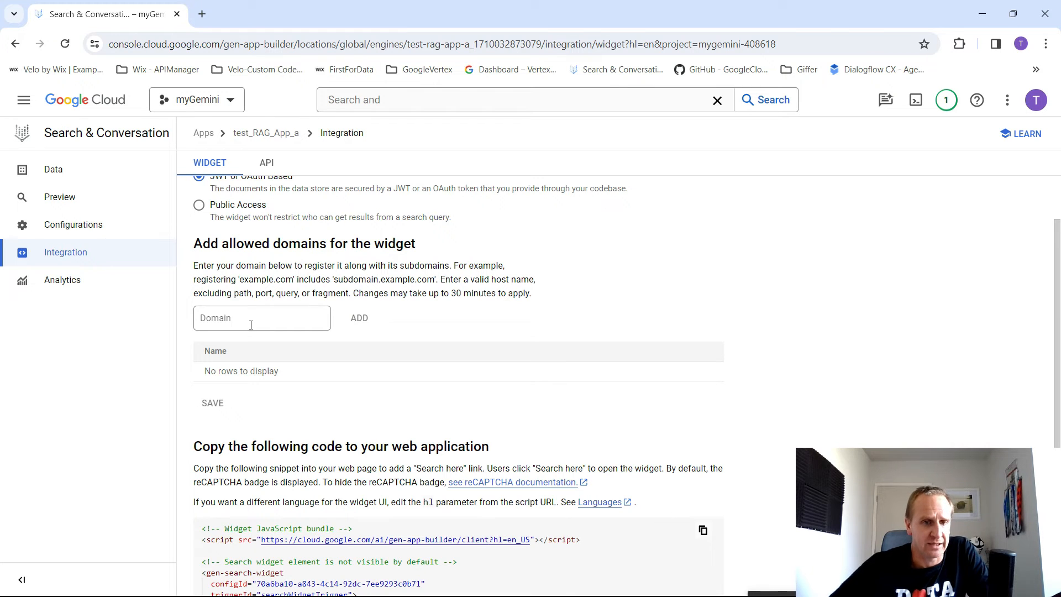
scroll(691, 288, "down", 3)
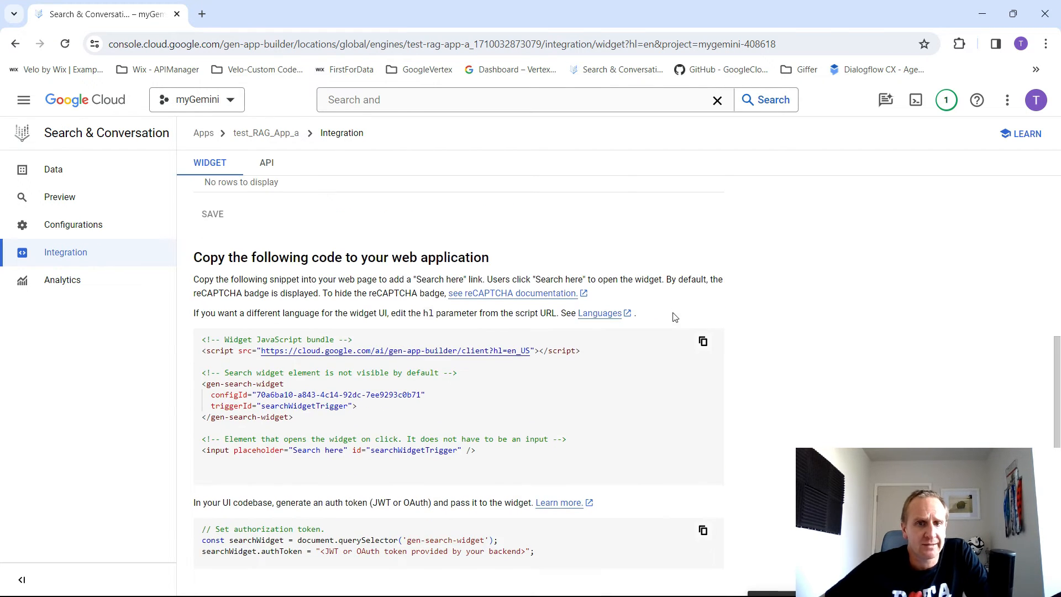
scroll(749, 307, "up", 4)
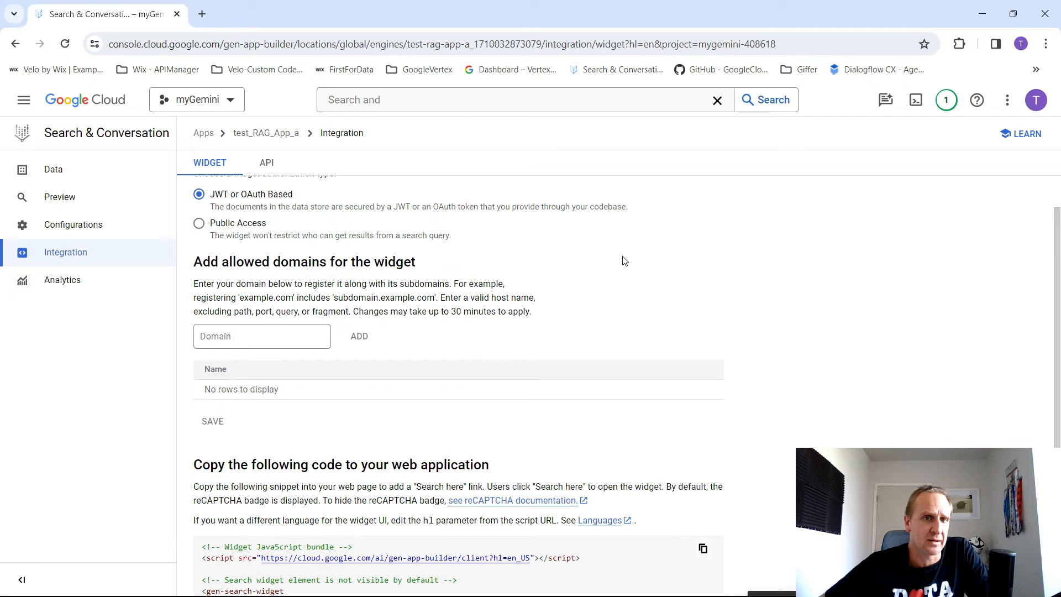
scroll(495, 315, "up", 1)
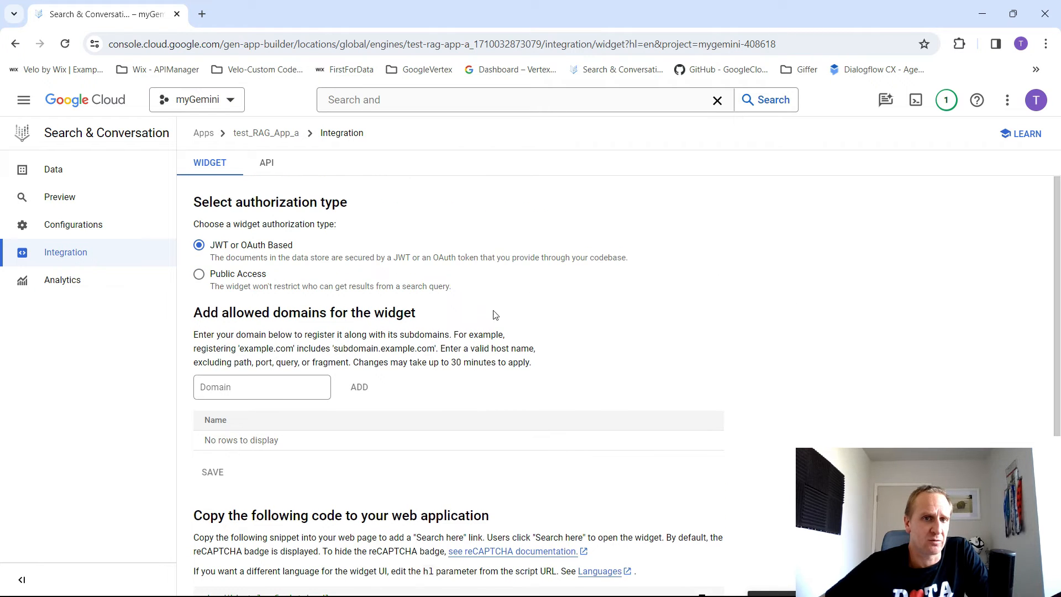
scroll(657, 301, "down", 5)
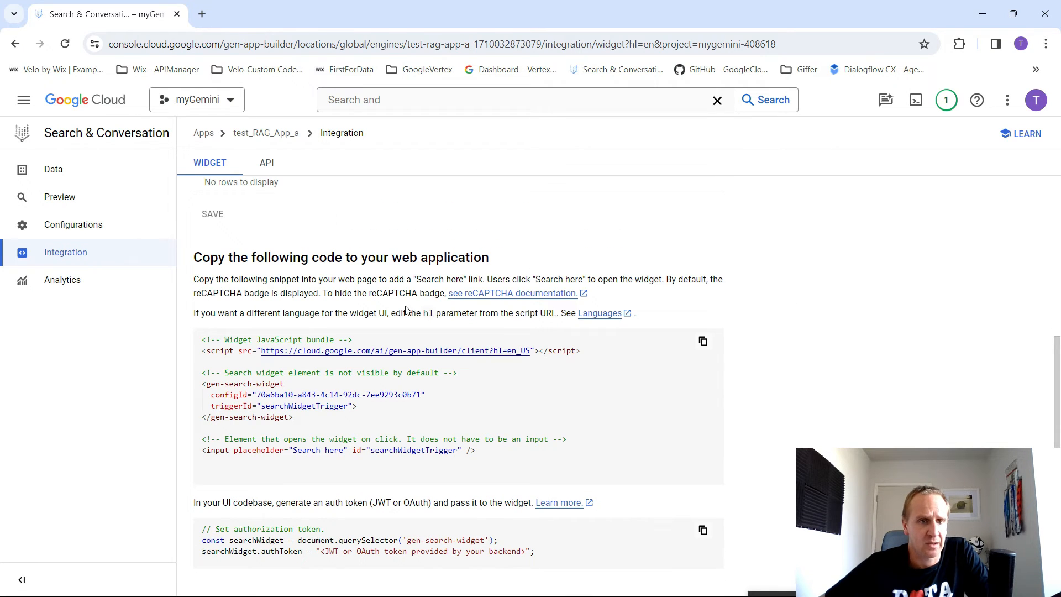
- View the search preview and check the test_ai_data store's last import details and its document list
left_click(60, 202)
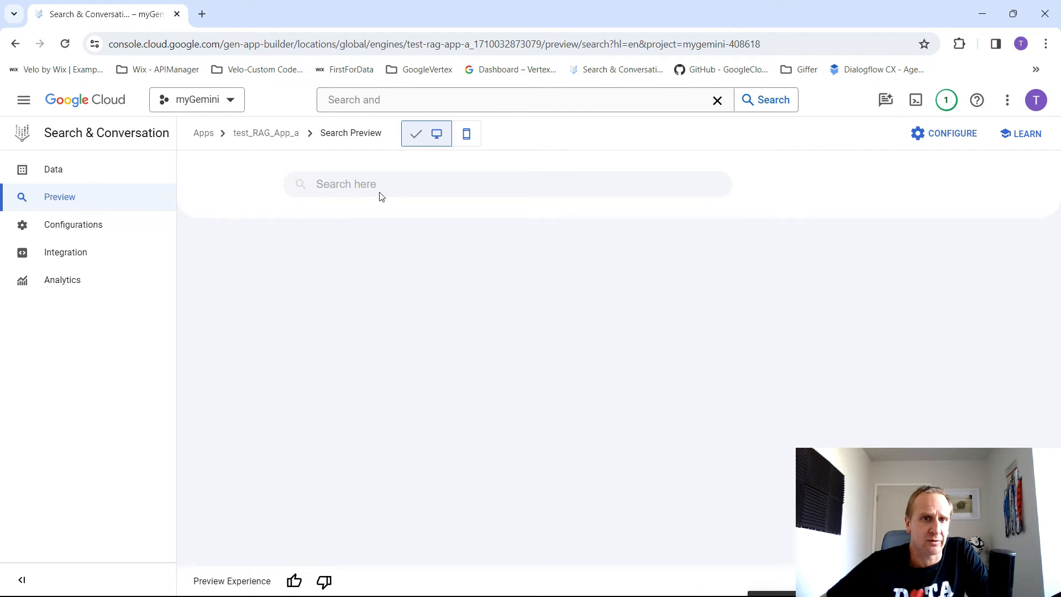
left_click(467, 134)
left_click(63, 170)
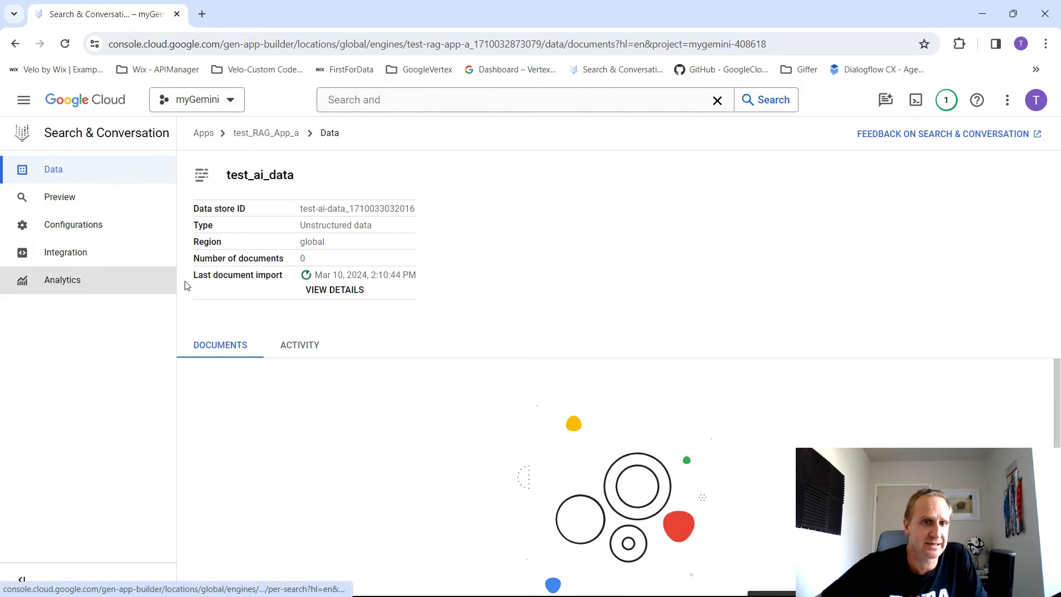
left_click_drag(210, 276, 345, 277)
left_click(359, 288)
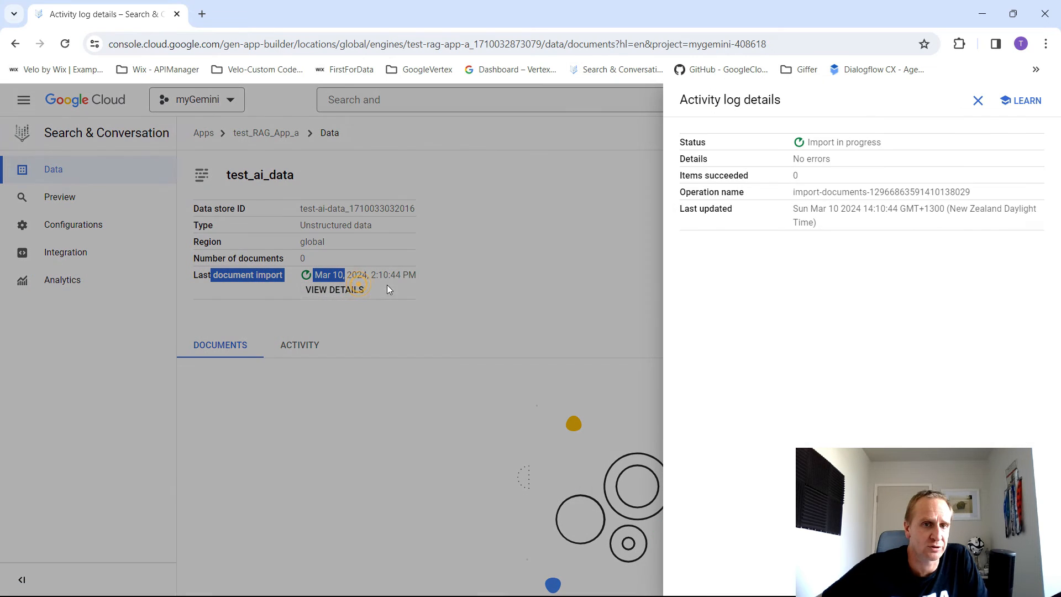
left_click_drag(883, 142, 789, 150)
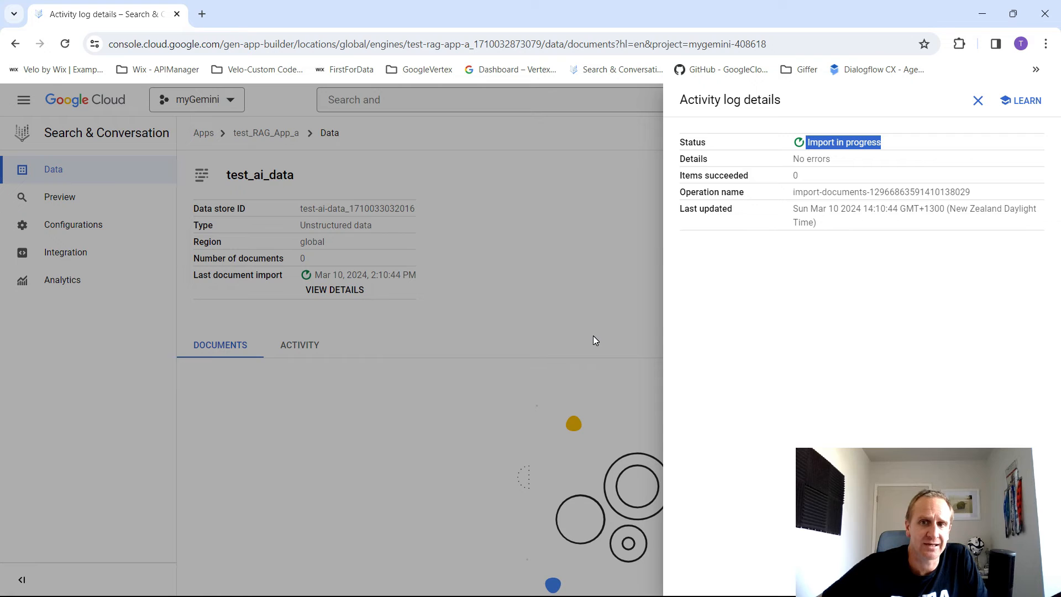
left_click(977, 102)
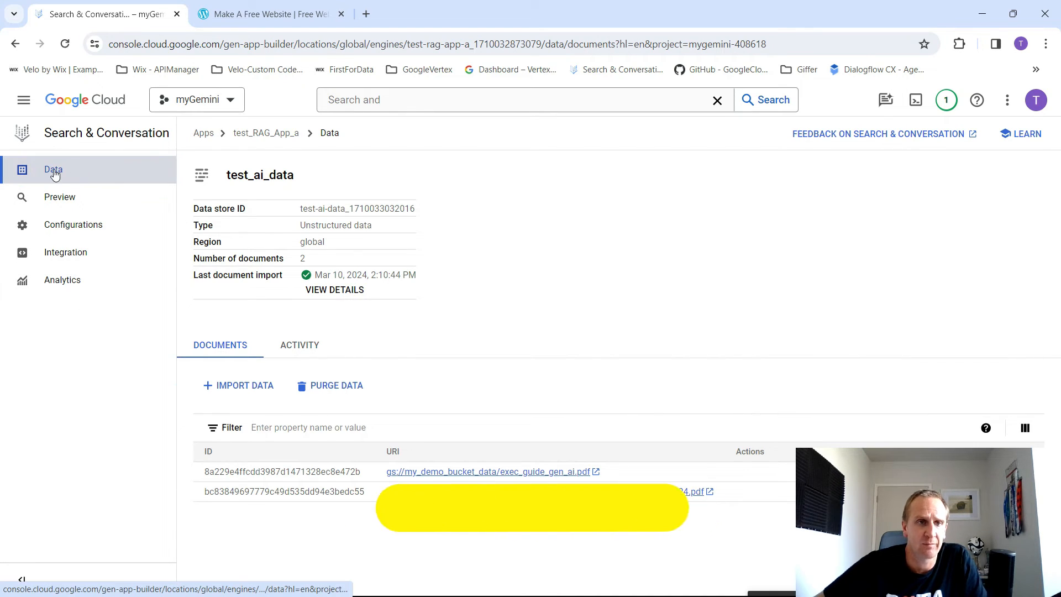
left_click(95, 170)
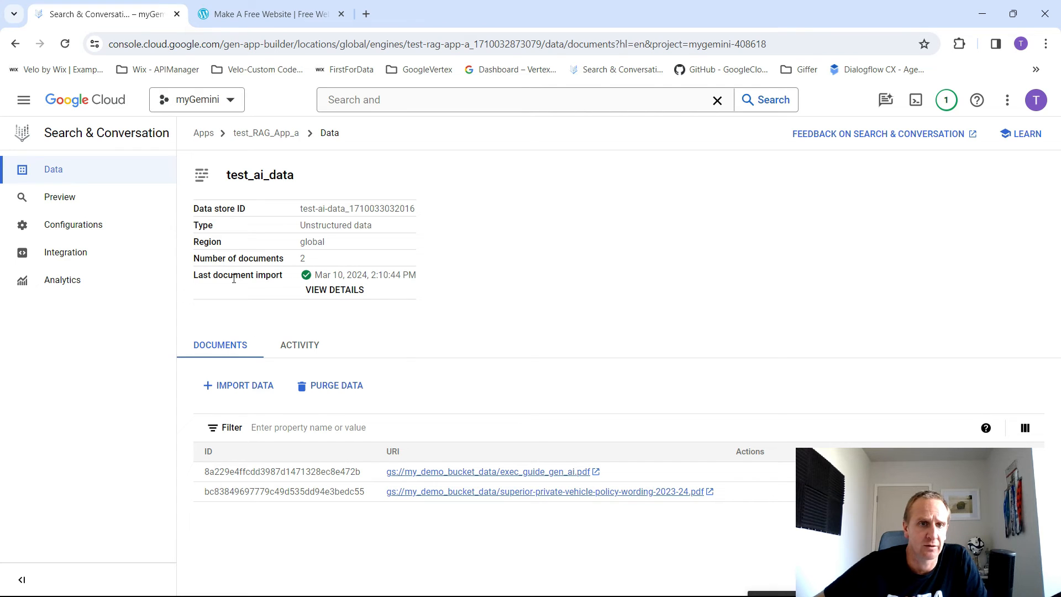
- Check the data store's last import and document count, and search the app preview for "what is Generative AI journey"
left_click_drag(233, 279, 426, 280)
left_click_drag(334, 253, 220, 254)
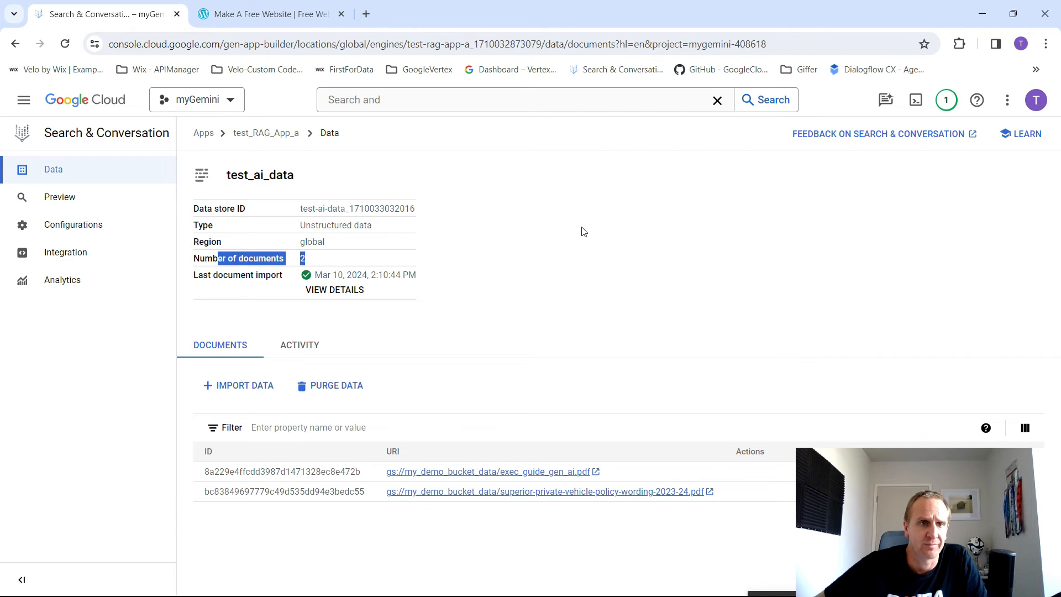
left_click(72, 201)
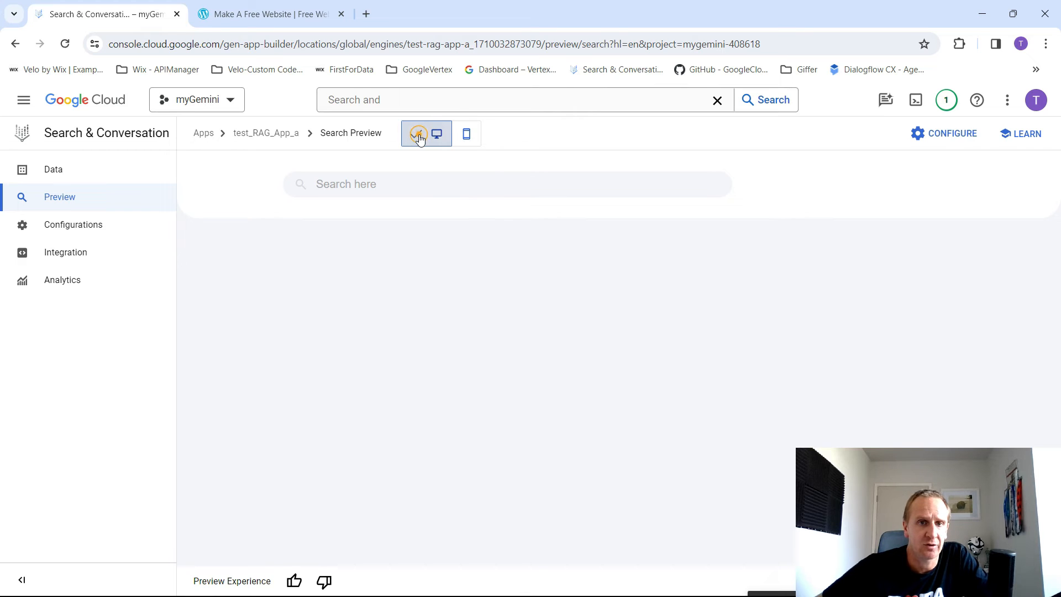
left_click(362, 189)
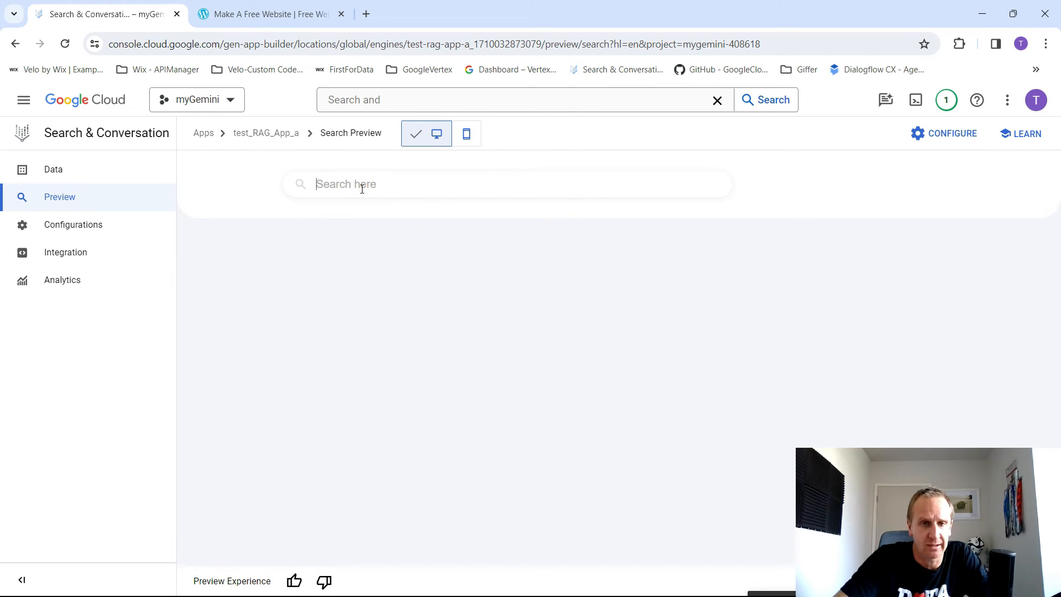
type("what is Generative")
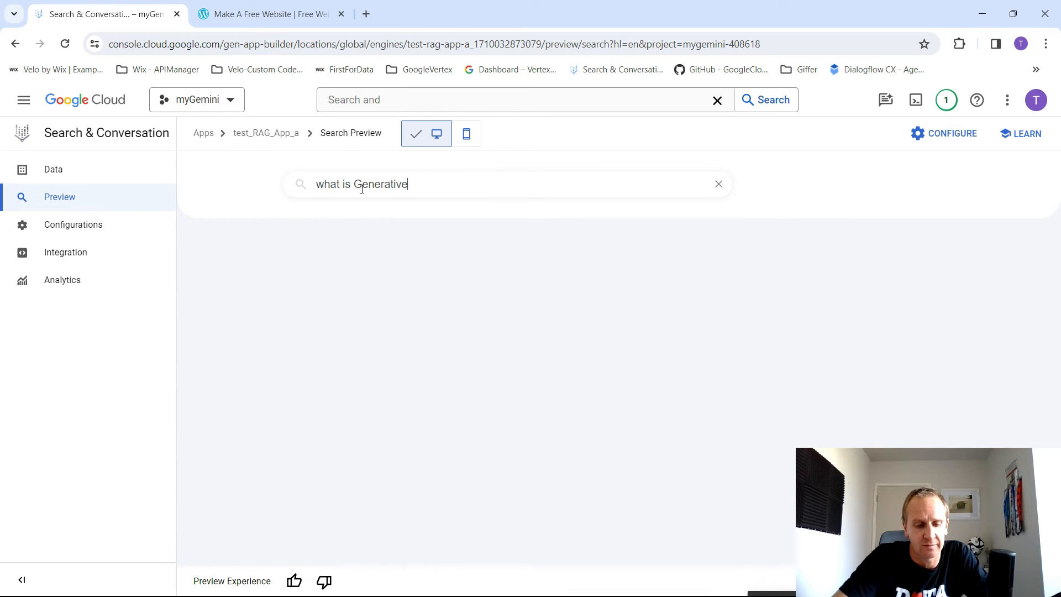
type(" AI journ")
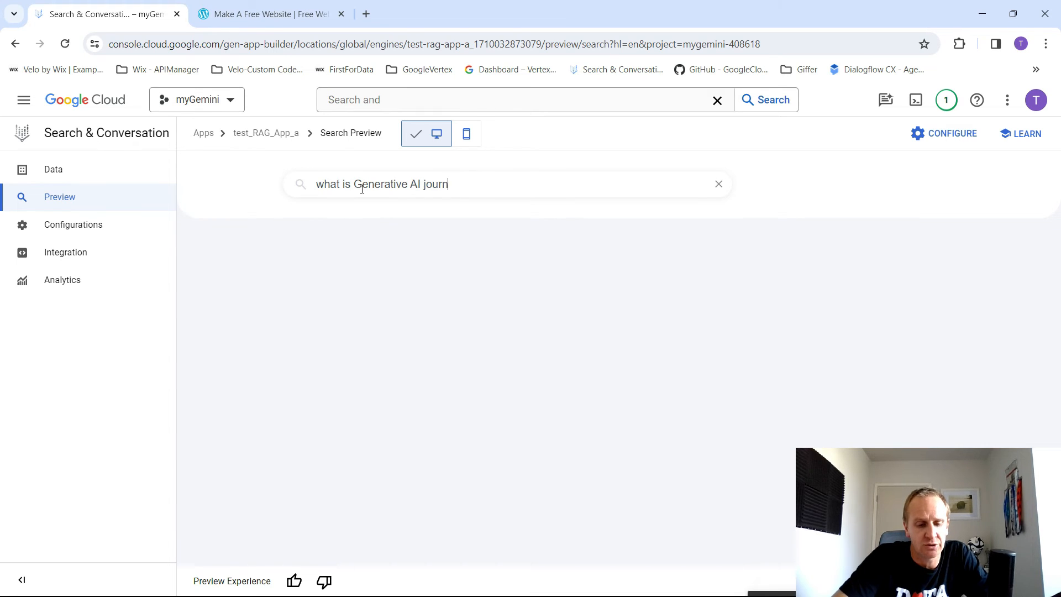
type("ey")
key("Return")
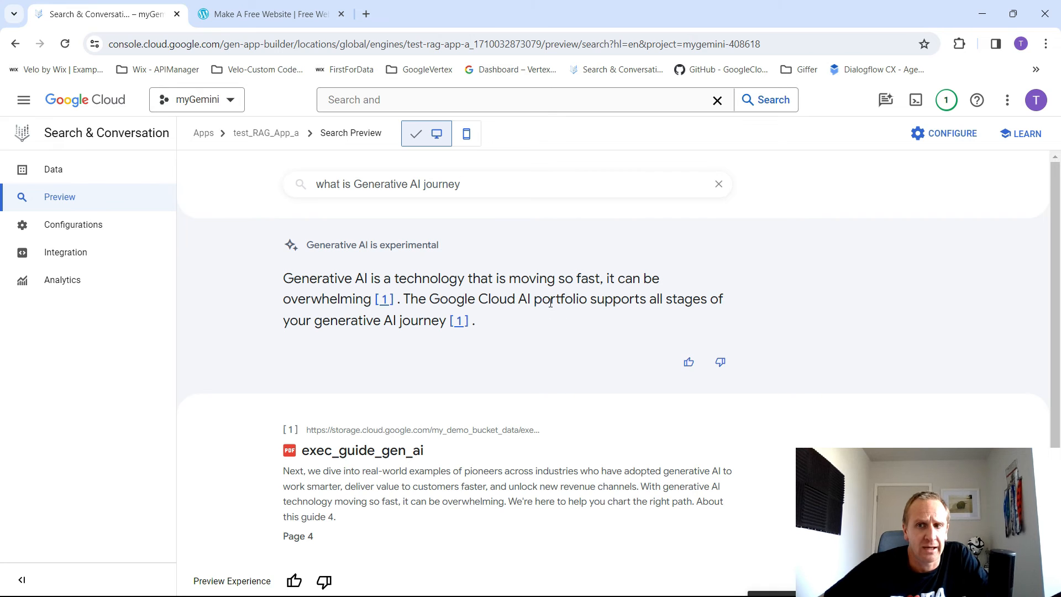
- Examine the search results, open the cited exec_guide_gen_ai PDF in a separate tab, and compare page 4 with the generated answer
scroll(398, 301, "down", 2)
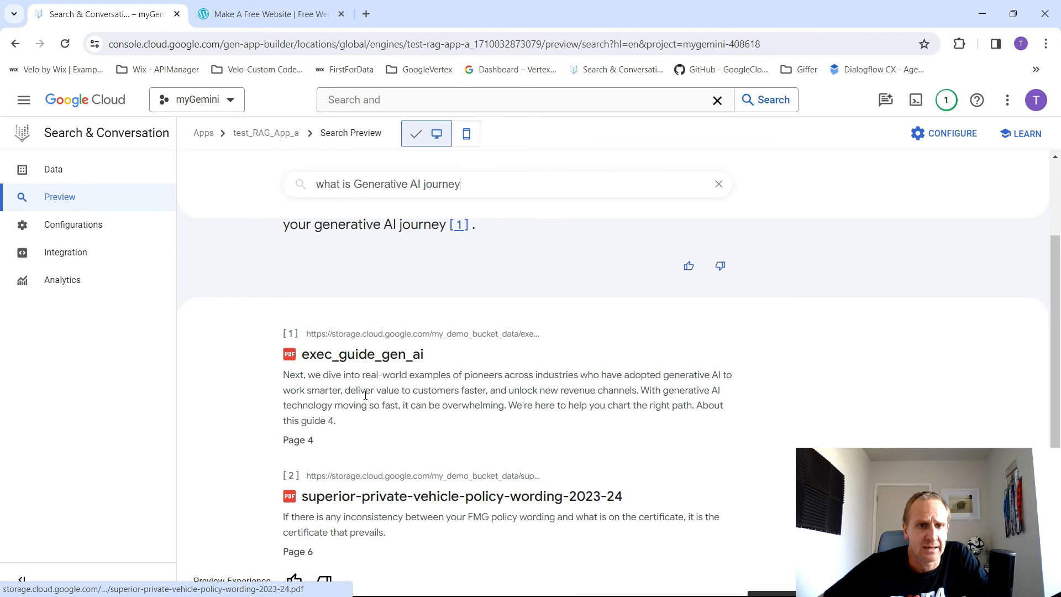
right_click(380, 358)
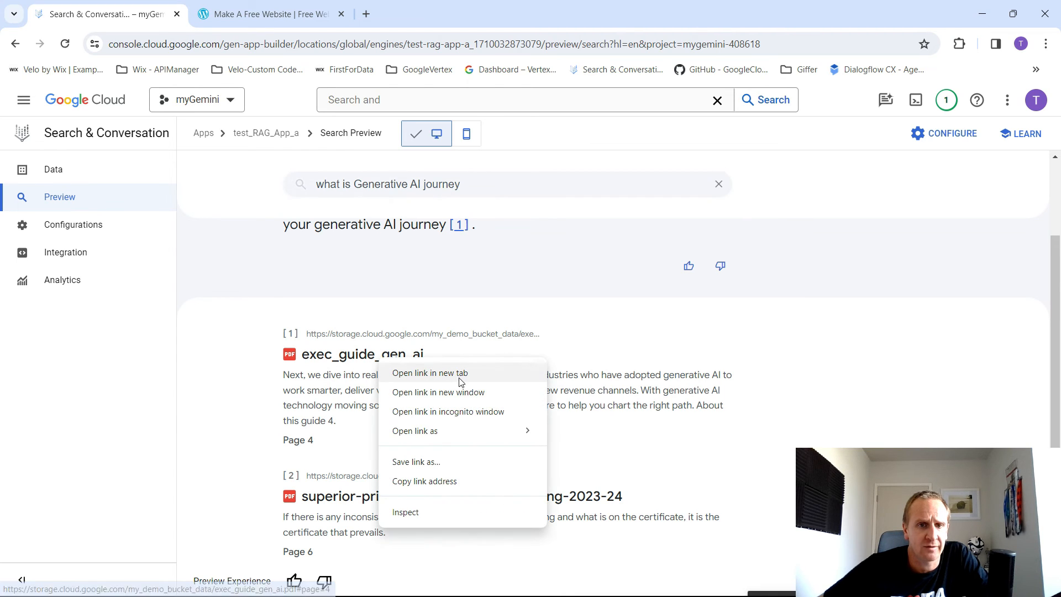
triple_click(316, 438)
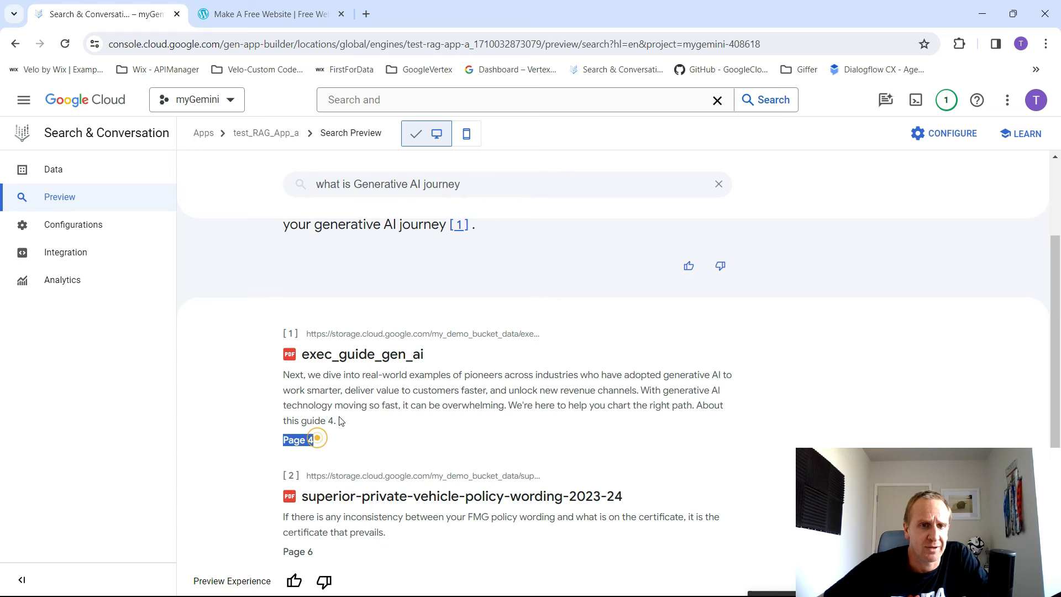
left_click(420, 388)
right_click(384, 351)
left_click(469, 369)
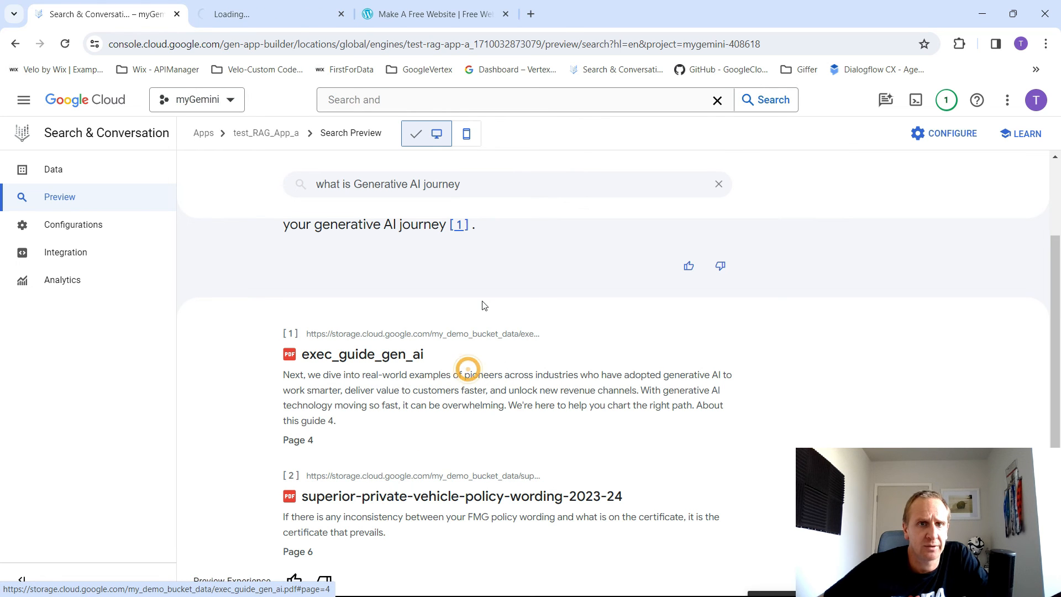
left_click(276, 16)
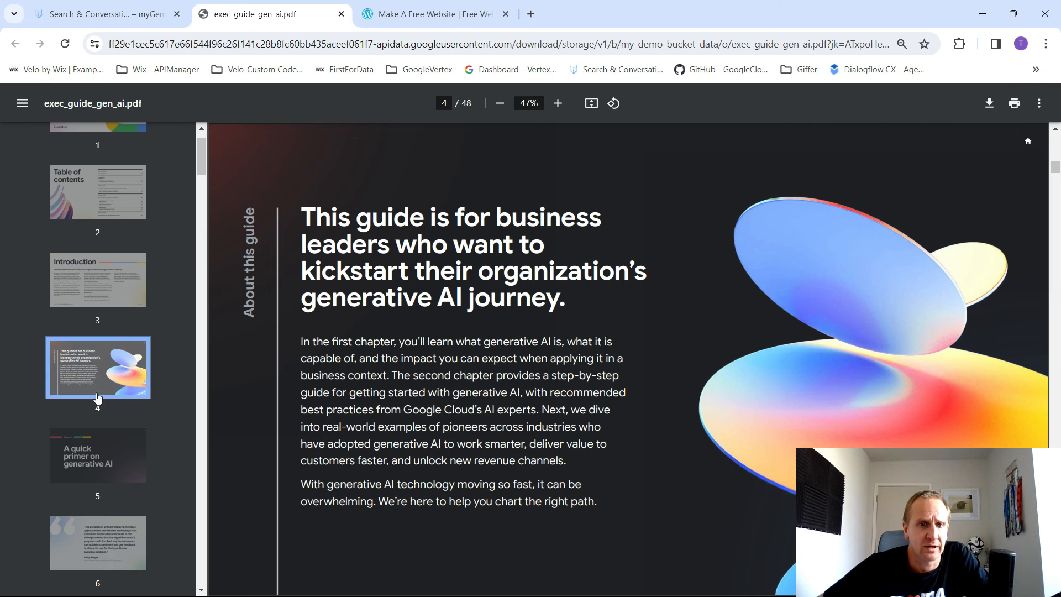
scroll(493, 423, "down", 5)
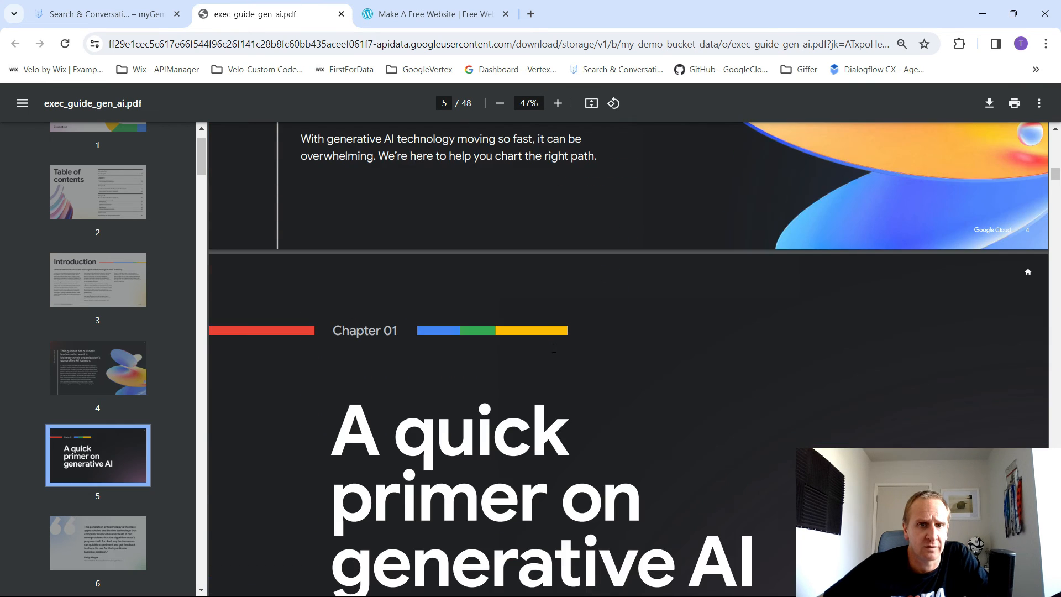
scroll(553, 348, "up", 4)
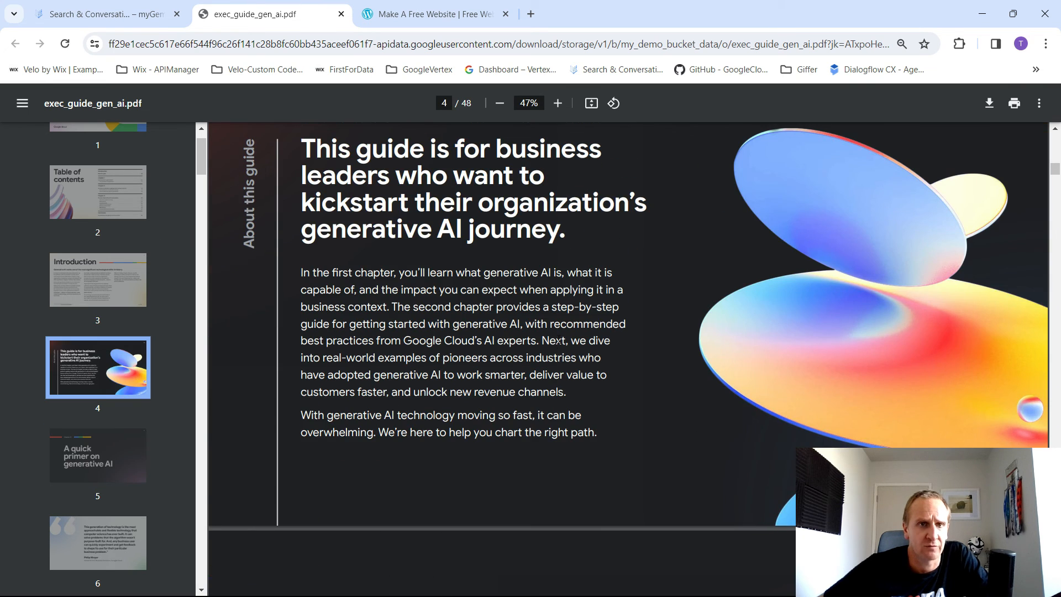
- Return to the app's widget configuration, set the search type to Search with follow-ups, and save and publish it
left_click(113, 19)
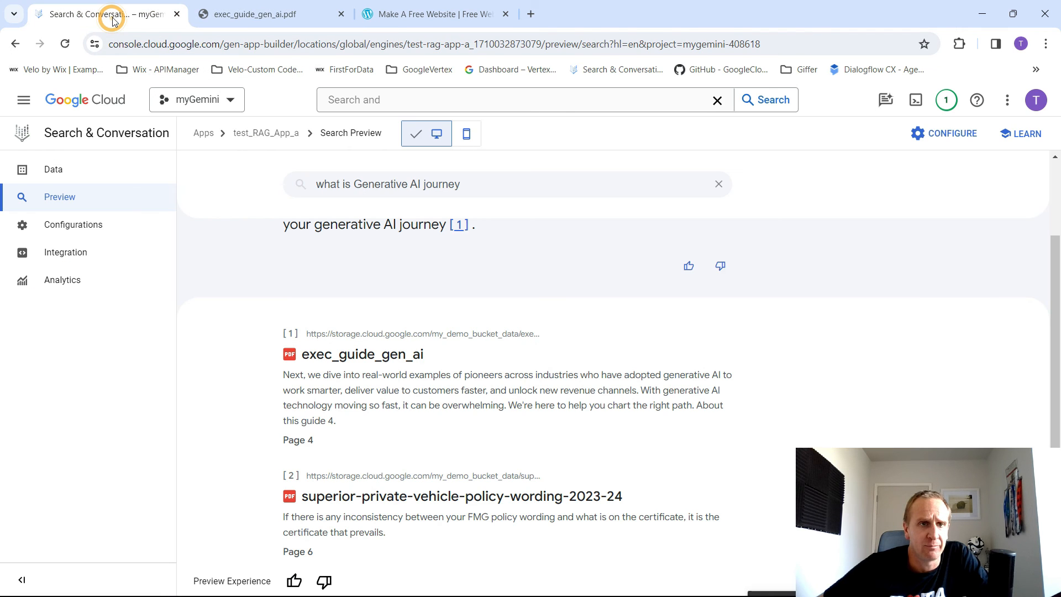
left_click(83, 224)
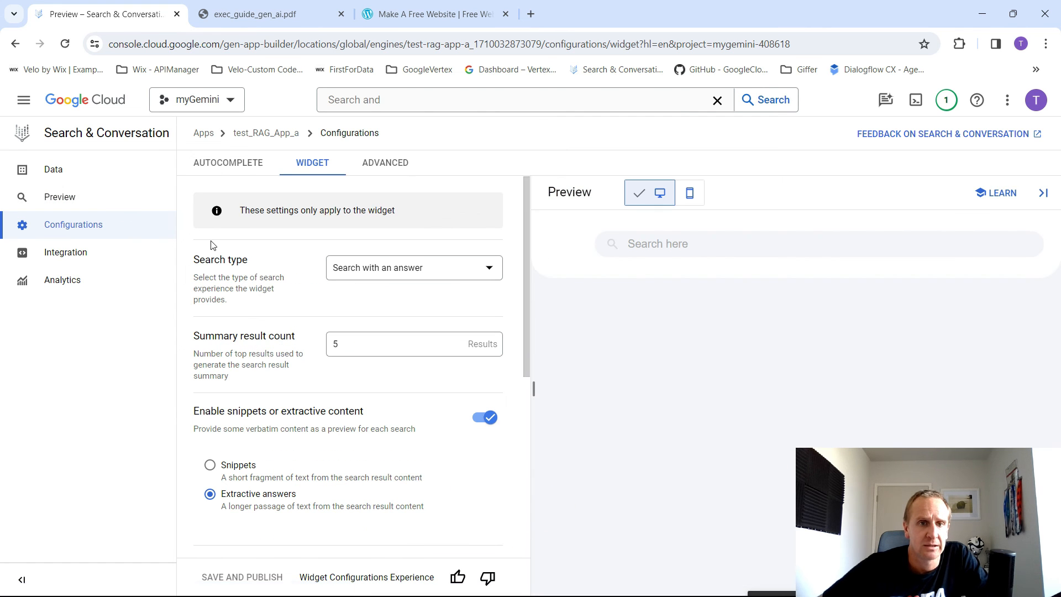
left_click(402, 270)
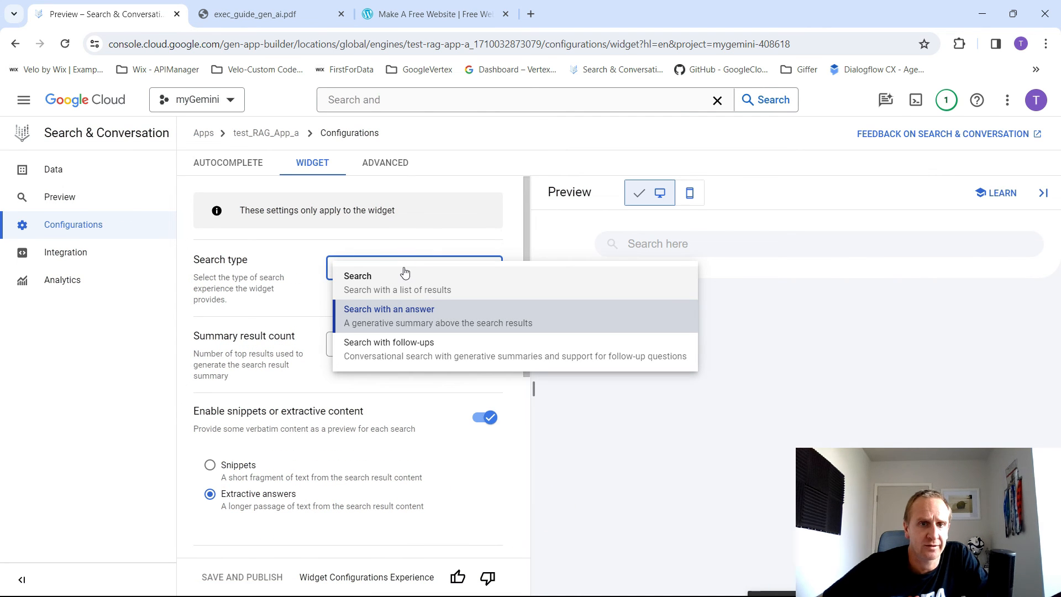
left_click(408, 349)
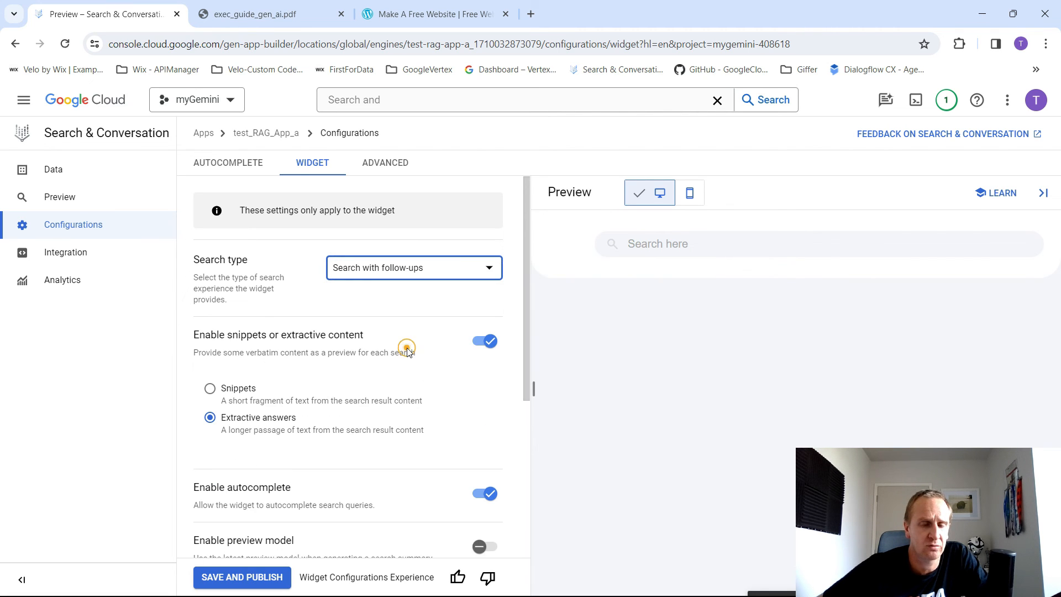
left_click(250, 579)
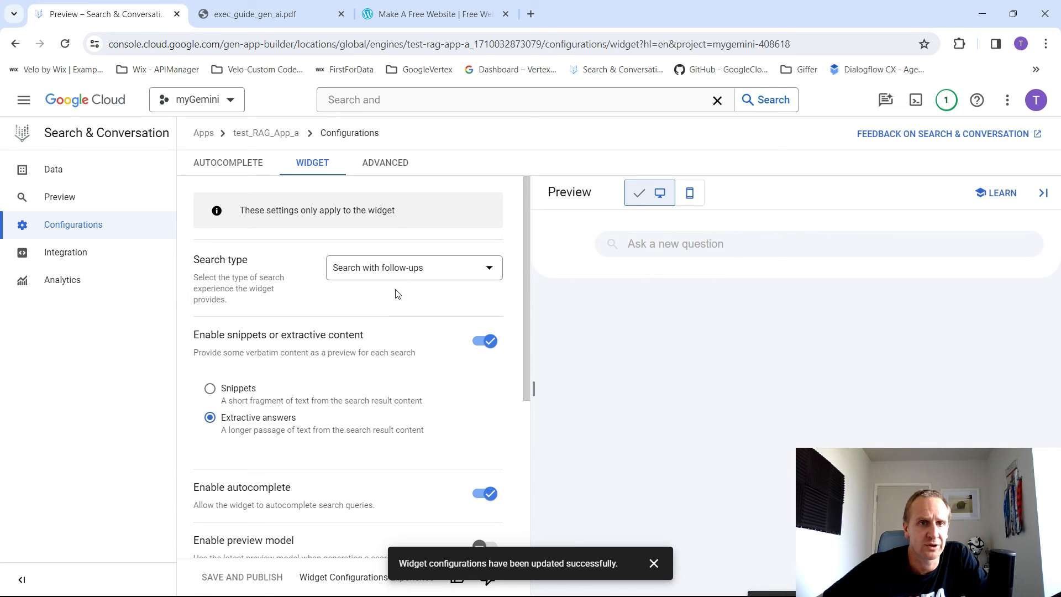
- Ask "what is AI Journey" in the app's search preview
left_click(63, 197)
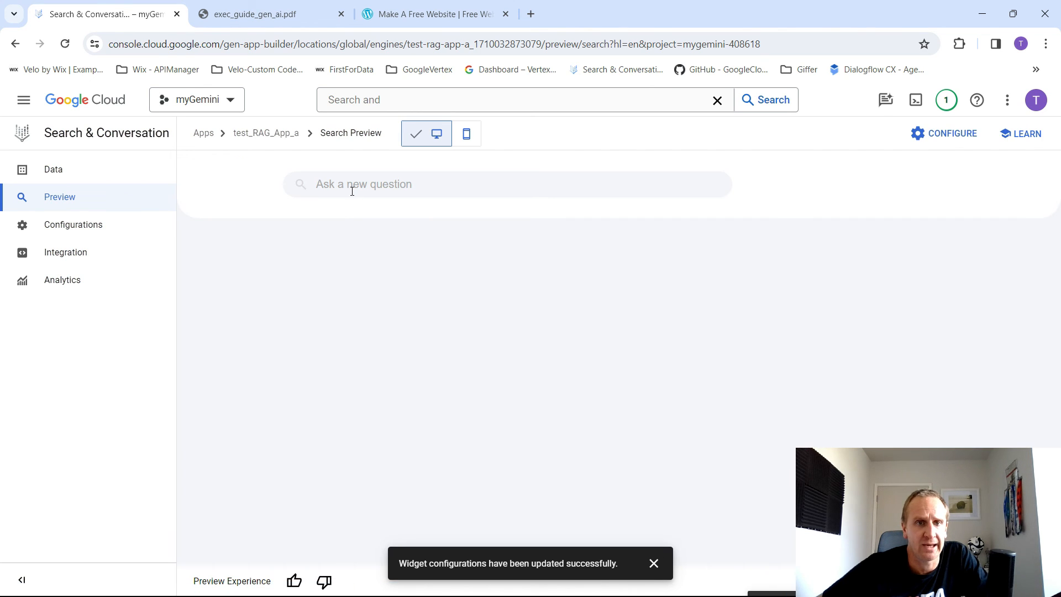
left_click(352, 188)
type("what is AI Journey")
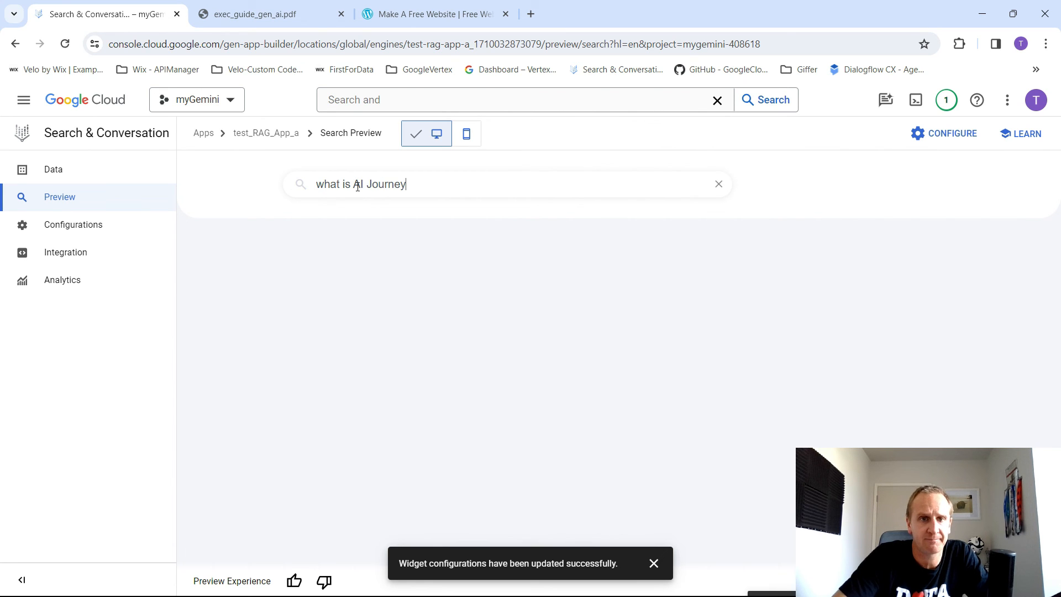
key("Return")
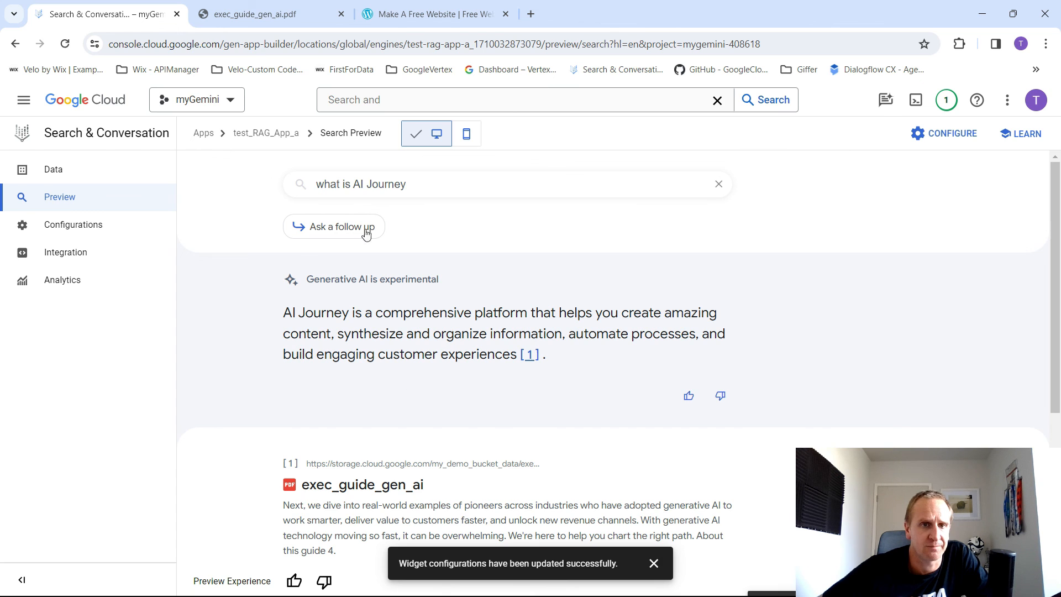
- Ask the follow-up question "what is the jounreys steps" about the AI Journey answer
left_click(344, 231)
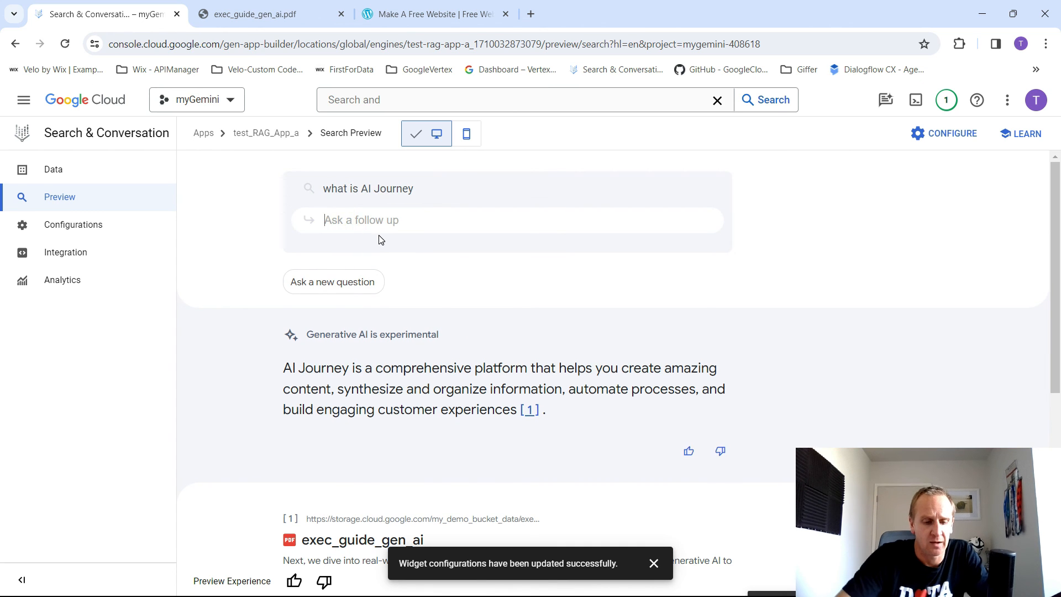
type("what is the jounreys s")
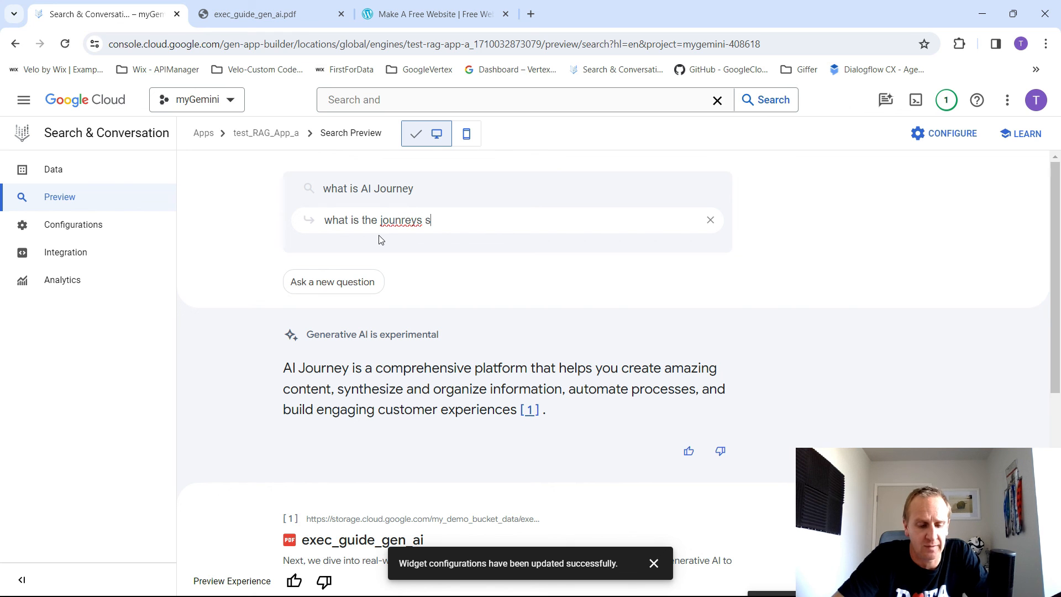
type("teps")
key("Return")
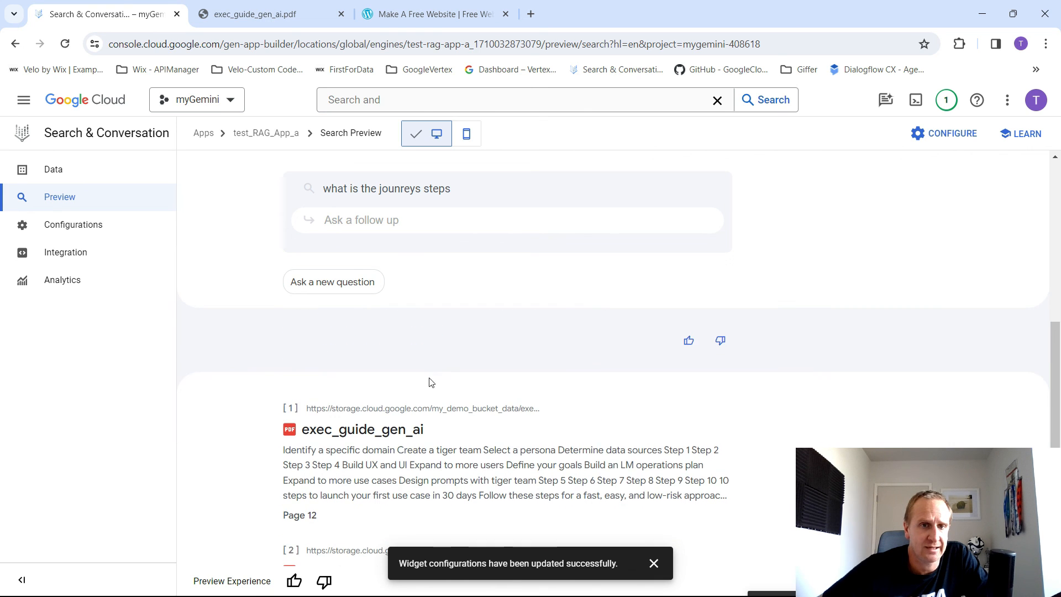
- Examine the follow-up's generated answer, its cited source documents, and the earlier question and answer in the conversation
left_click_drag(293, 369, 528, 370)
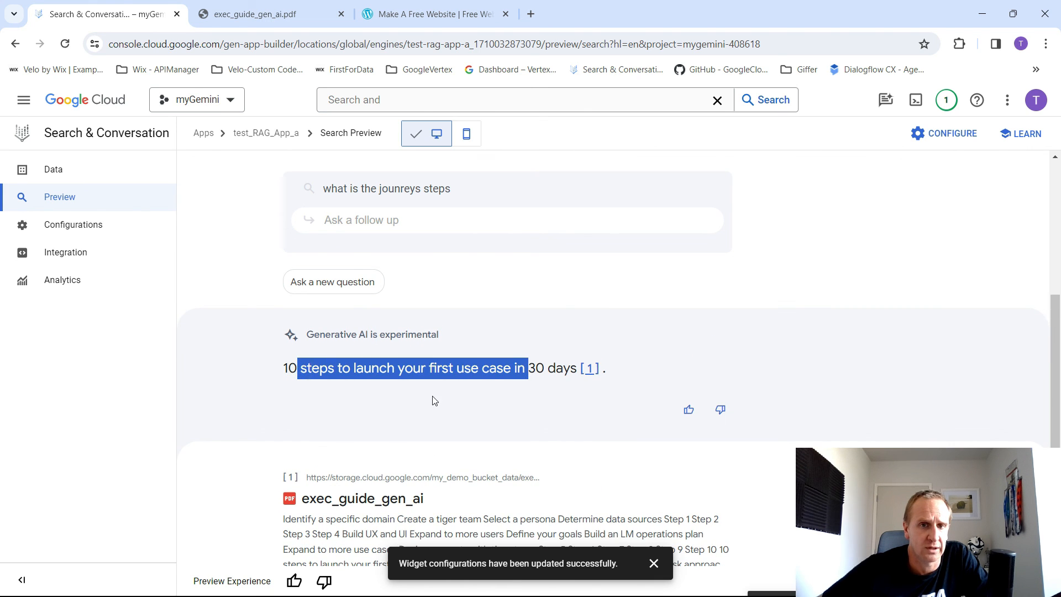
left_click(442, 378)
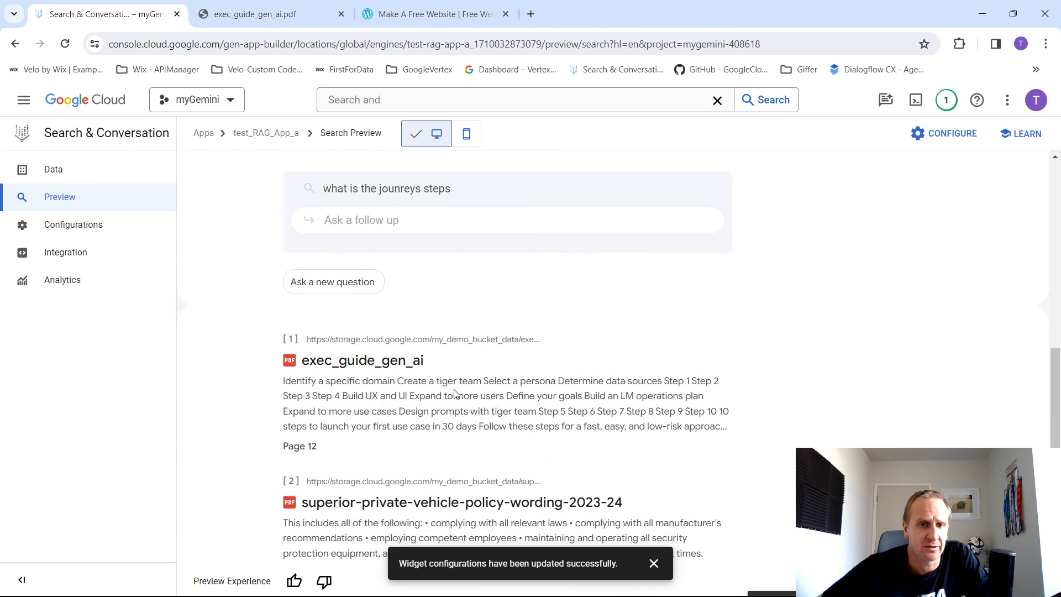
scroll(431, 413, "down", 2)
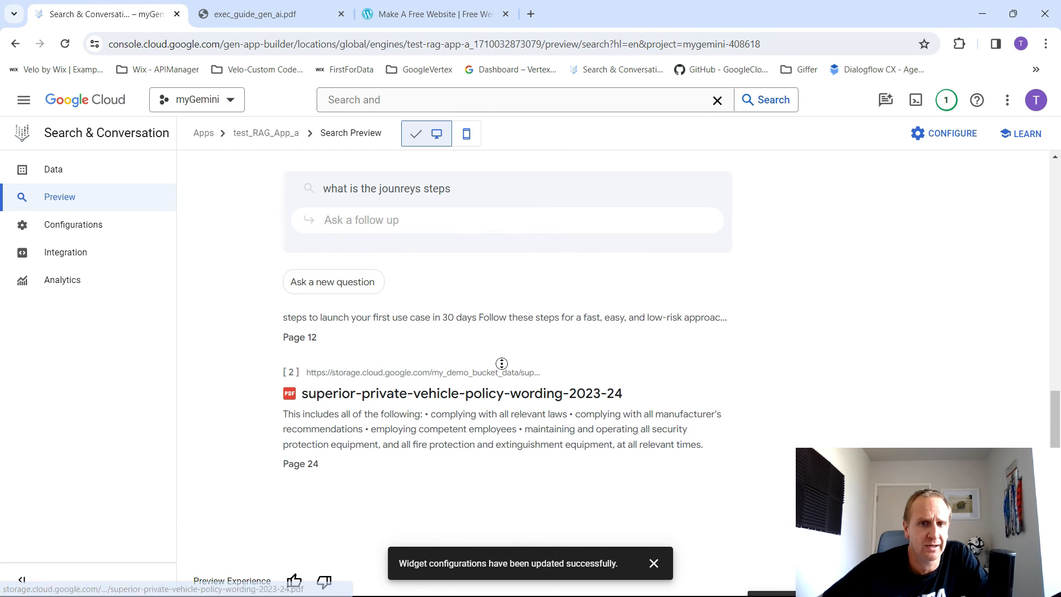
scroll(519, 371, "up", 3)
scroll(464, 381, "down", 3)
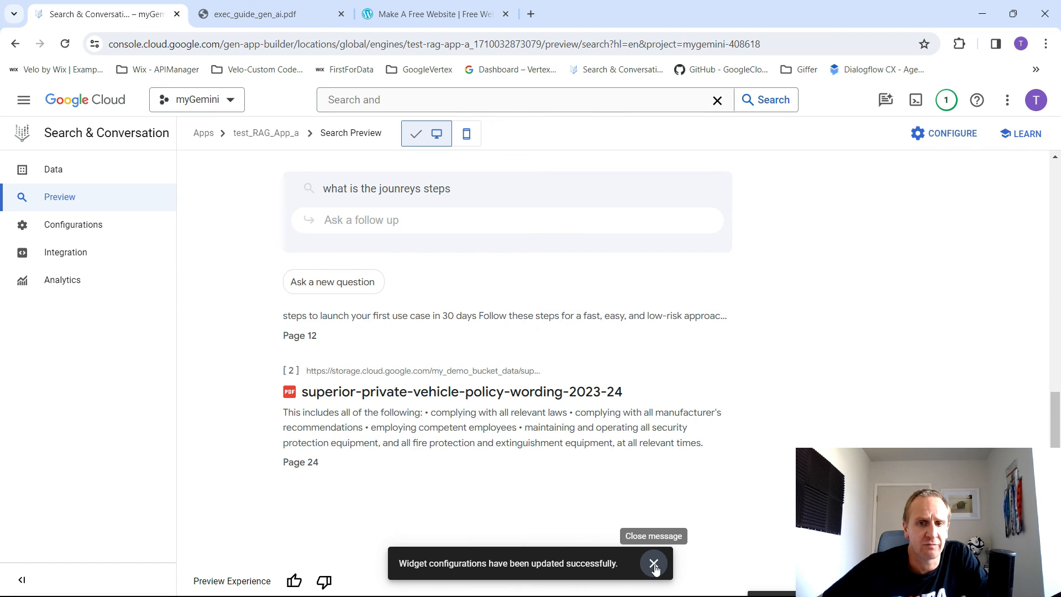
scroll(777, 374, "up", 4)
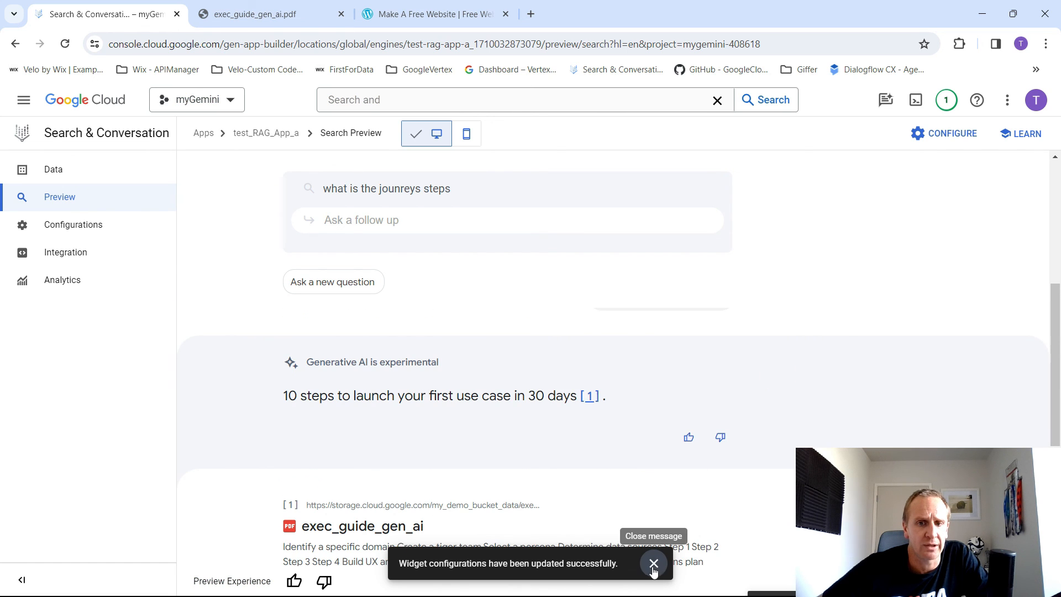
scroll(713, 366, "up", 4)
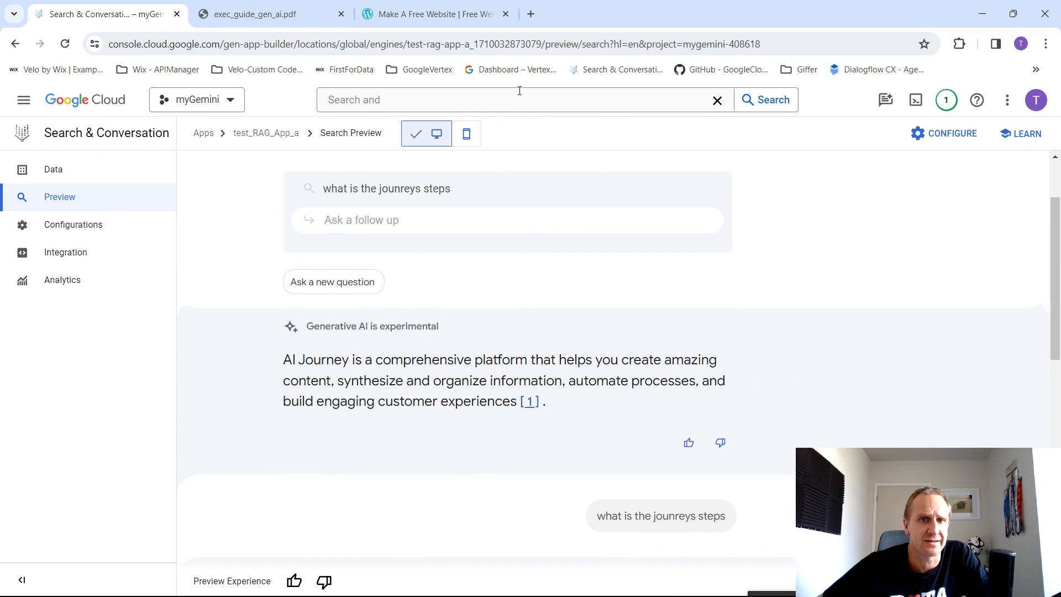
scroll(456, 185, "up", 2)
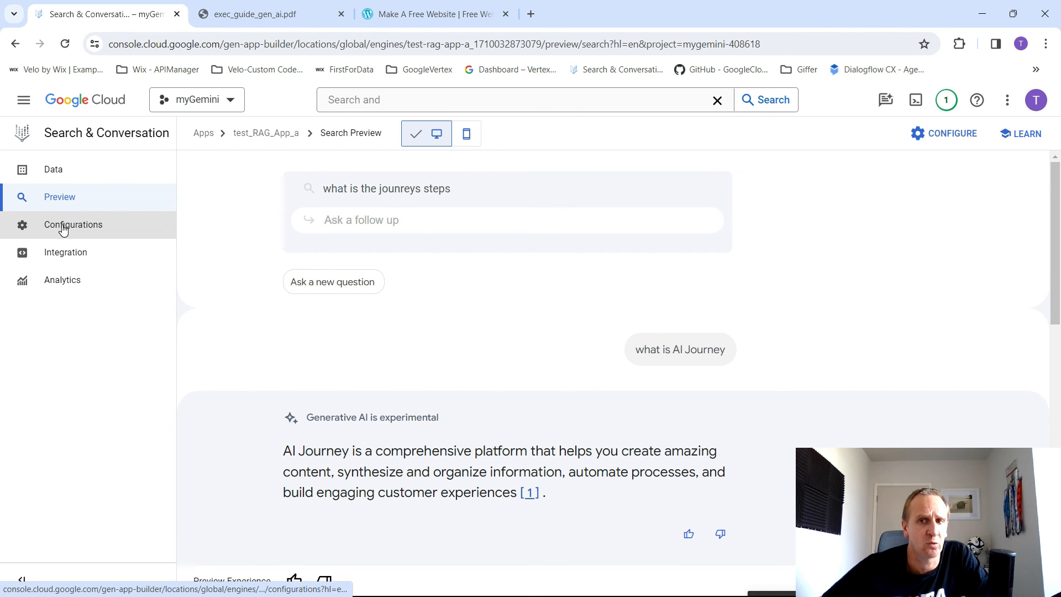